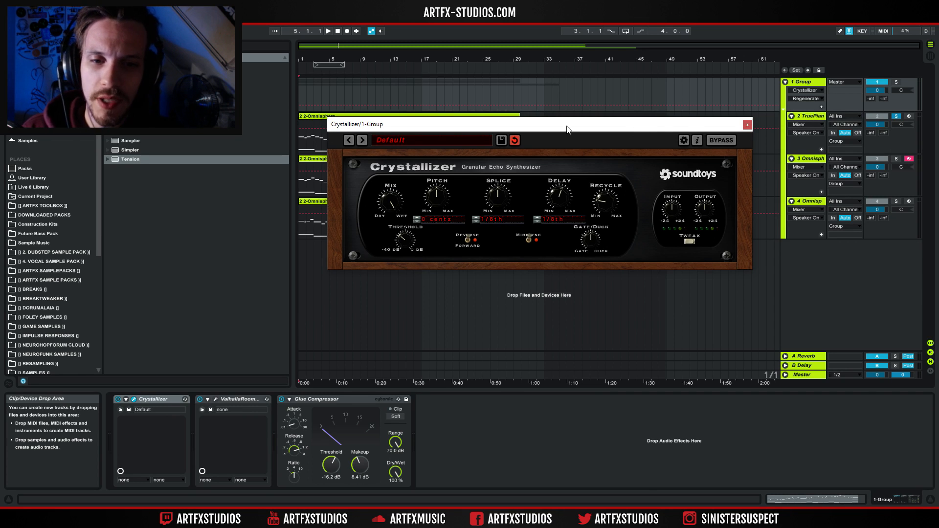
# Sweep the Crystallizer Mix knob between dry and wet and back.
pyautogui.moveTo(390, 199); pyautogui.dragTo(398, 392)
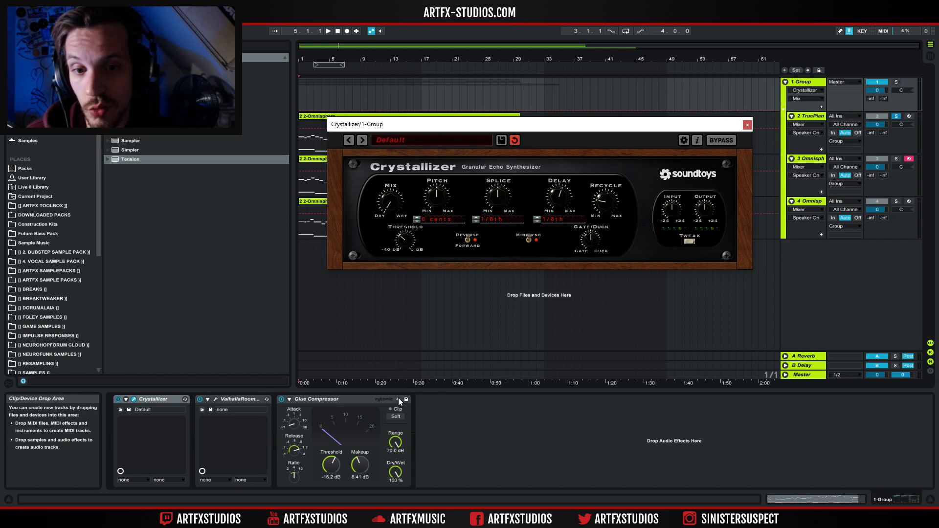
pyautogui.moveTo(399, 398); pyautogui.dragTo(384, 220)
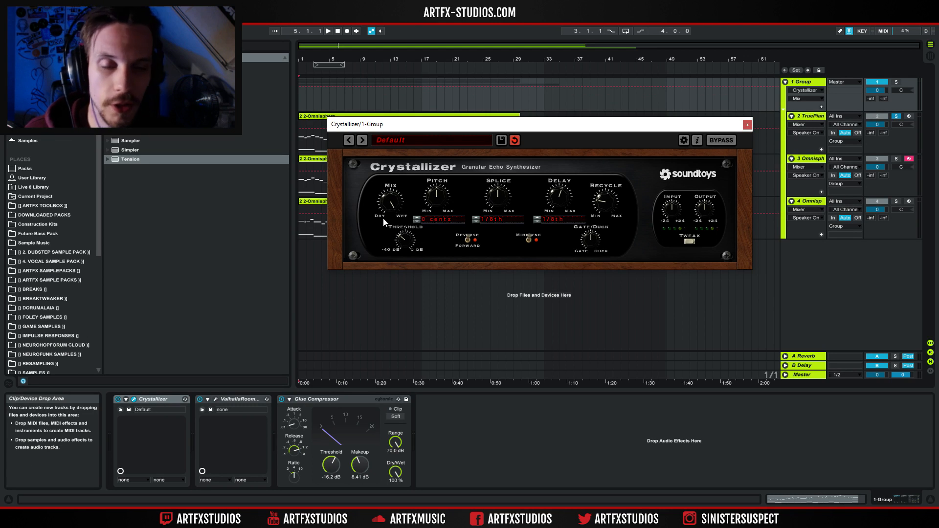
pyautogui.moveTo(392, 271); pyautogui.dragTo(410, 179)
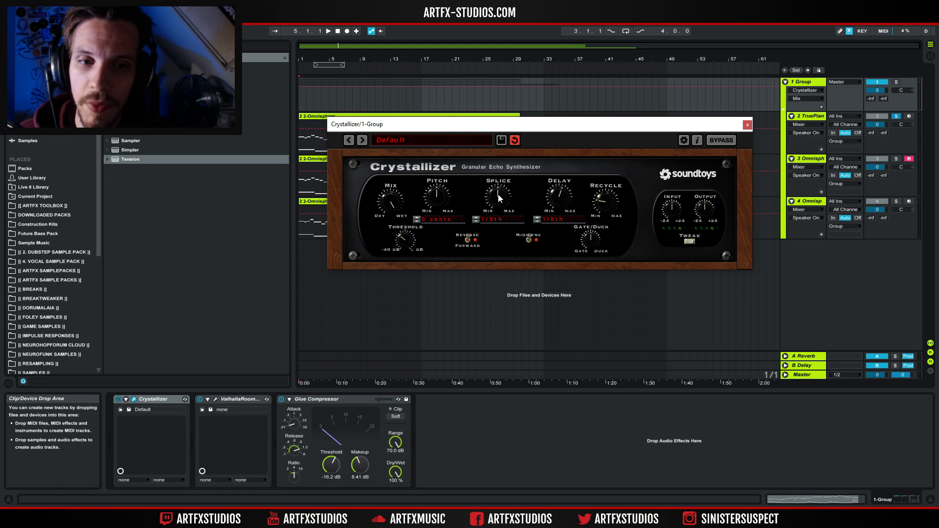
# Sweep the Splice knob through note values, settling on 1/16th.
pyautogui.moveTo(502, 192); pyautogui.dragTo(509, 172)
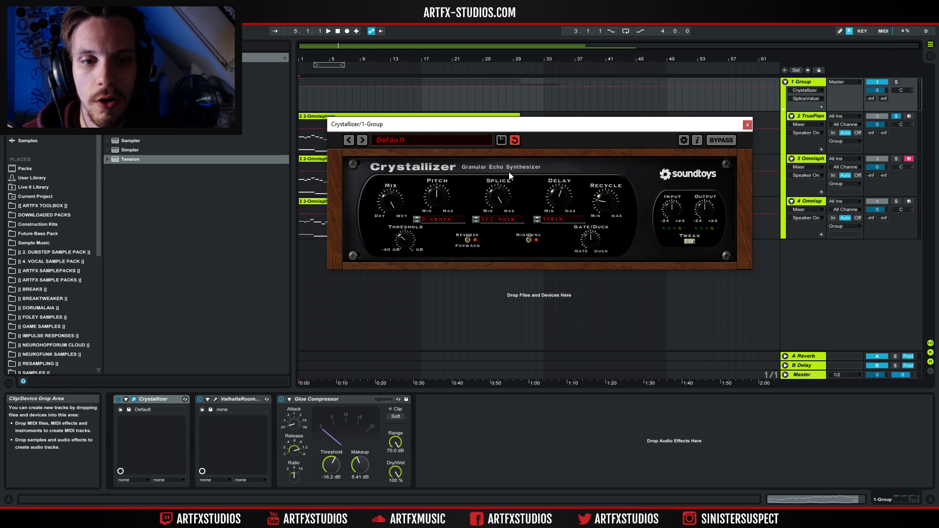
pyautogui.moveTo(496, 209); pyautogui.dragTo(506, 181)
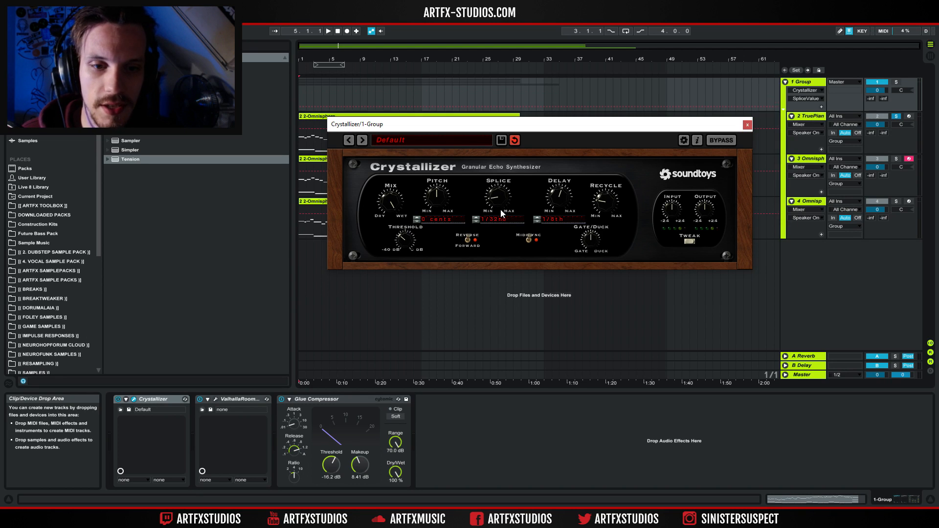
pyautogui.moveTo(504, 188); pyautogui.dragTo(506, 164)
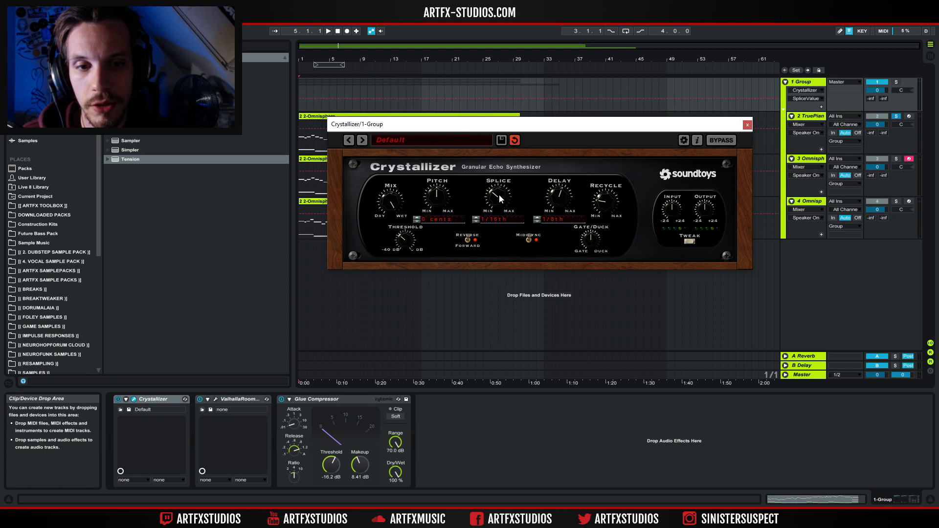
pyautogui.click(476, 218)
pyautogui.click(476, 220)
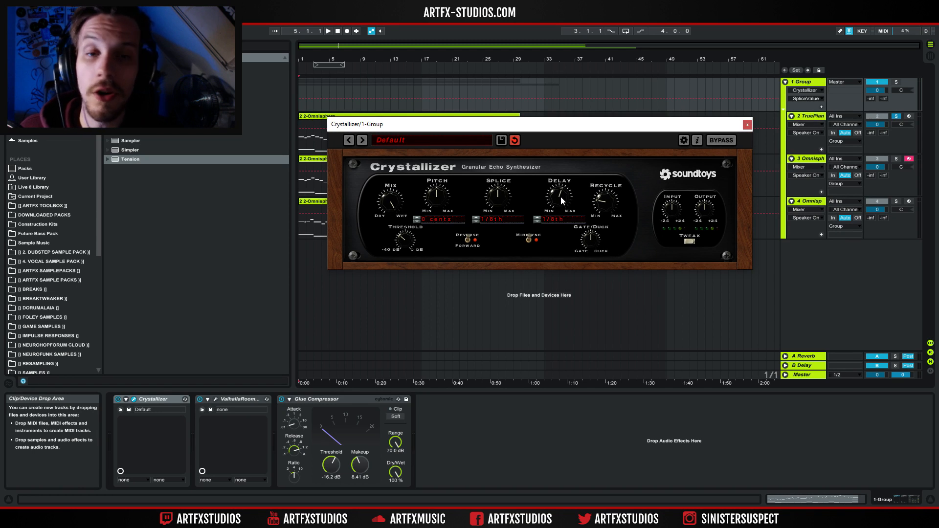
# Nudge the Recycle knob and the Gate/Duck knob slightly.
pyautogui.moveTo(603, 215); pyautogui.dragTo(603, 205)
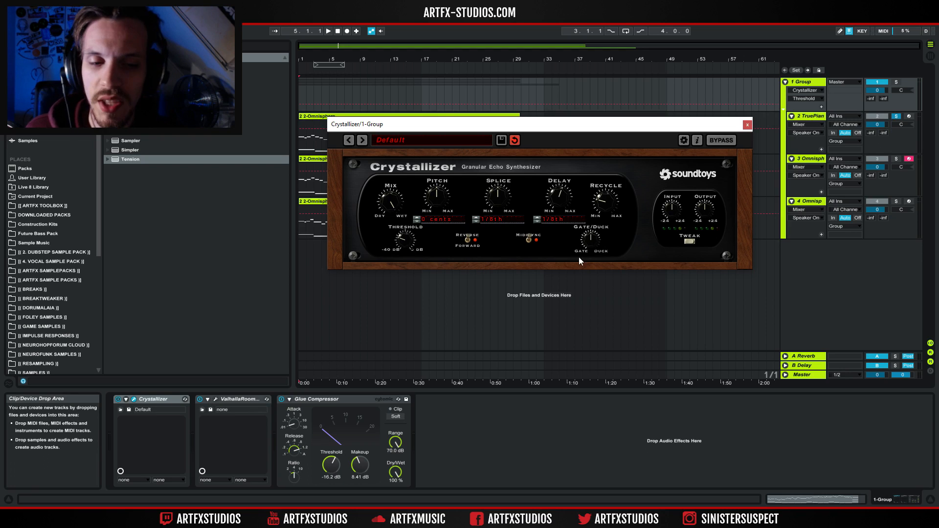
pyautogui.click(589, 239)
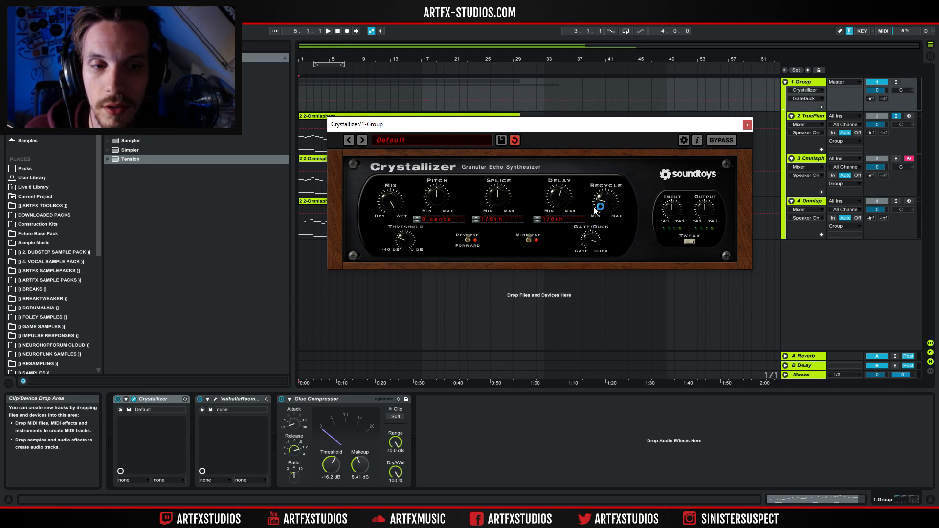
pyautogui.moveTo(582, 236); pyautogui.dragTo(582, 231)
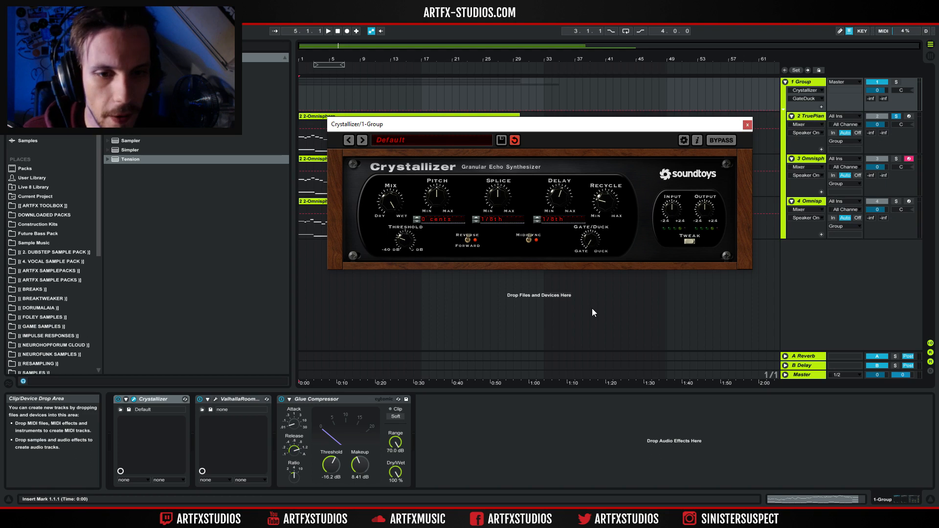
# Switch the echo direction to Reverse.
pyautogui.click(469, 239)
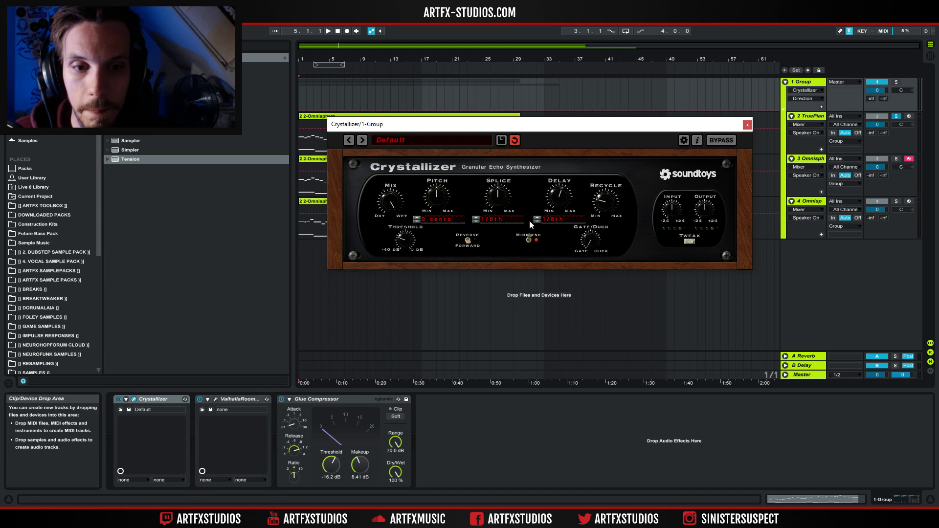
# Turn MIDI Sync off and shorten the Splice time in milliseconds.
pyautogui.click(529, 239)
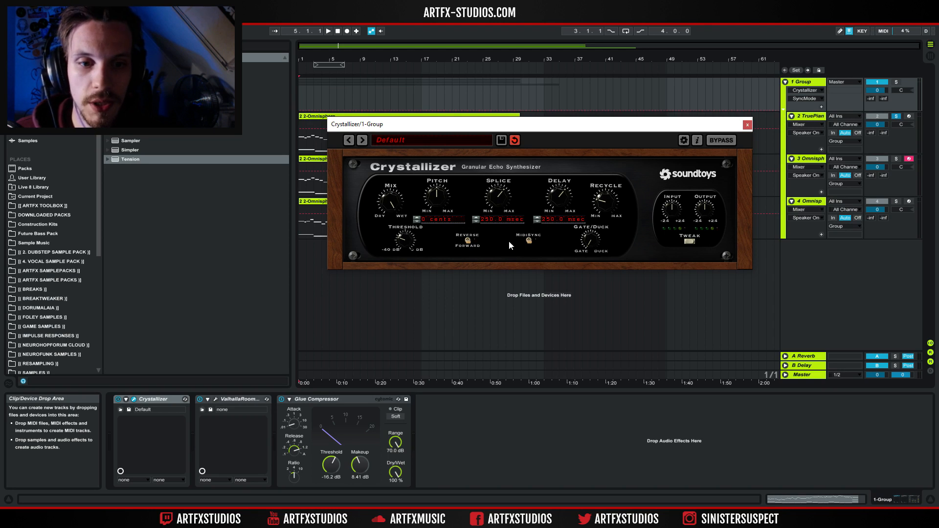
pyautogui.click(527, 242)
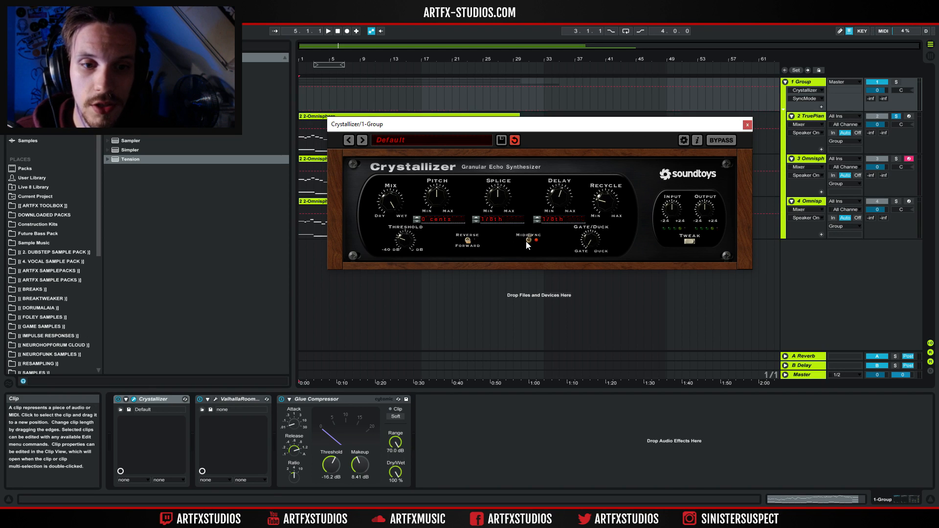
pyautogui.click(530, 240)
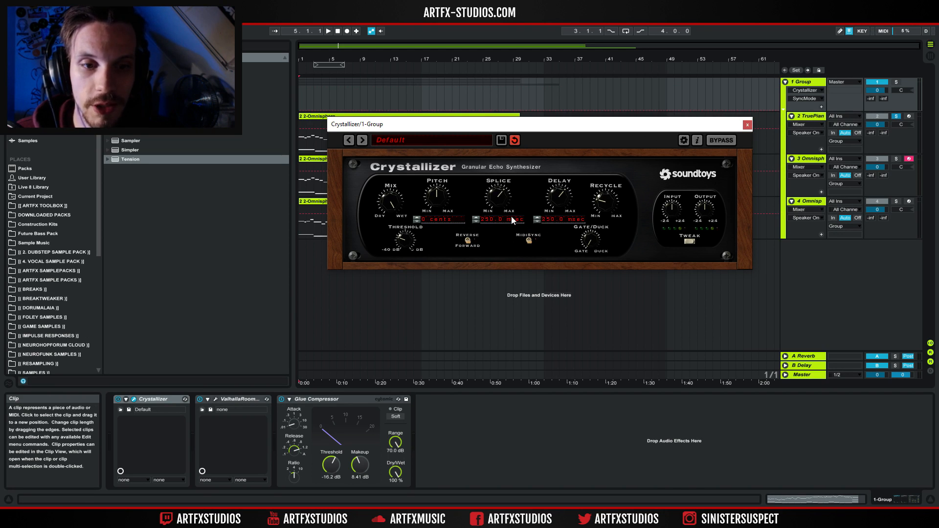
pyautogui.moveTo(501, 204); pyautogui.dragTo(497, 191)
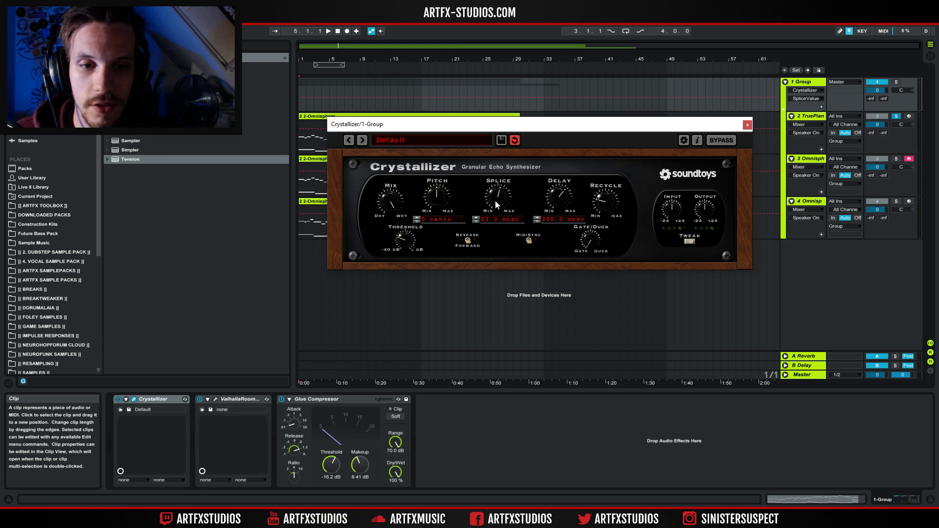
# Open the Tweak panel to show Crystallizer's extra controls.
pyautogui.click(682, 206)
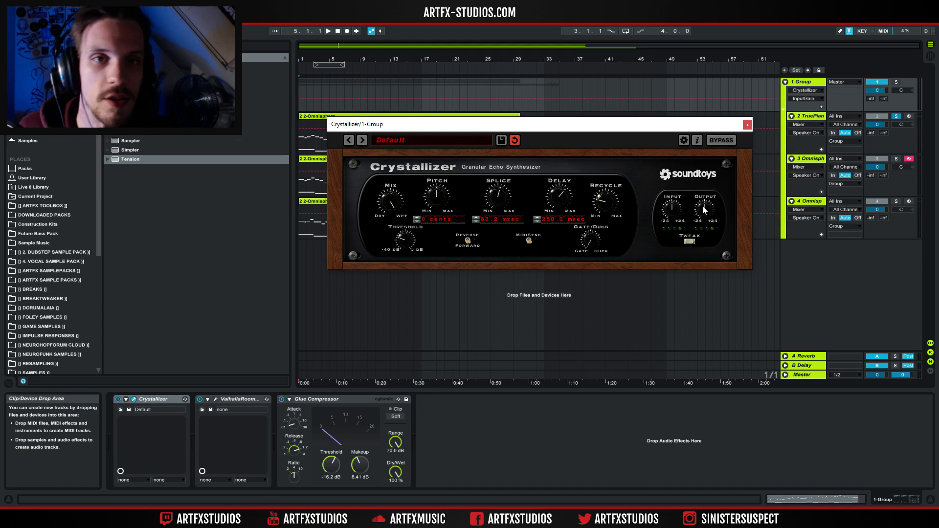
pyautogui.click(690, 242)
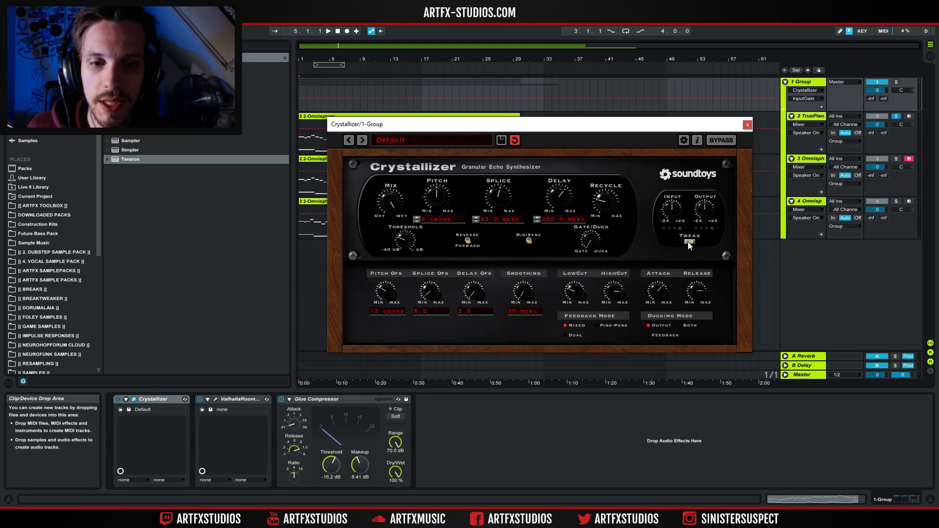
pyautogui.click(689, 241)
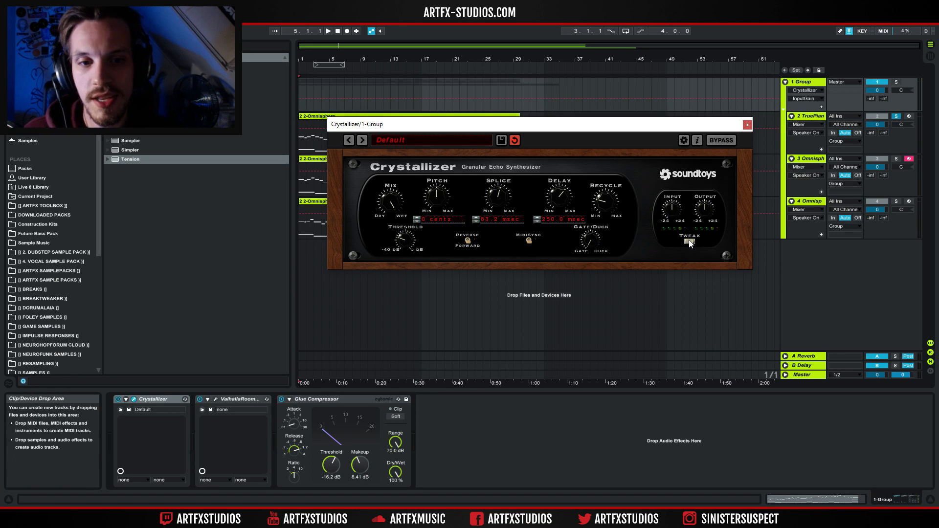
pyautogui.click(689, 242)
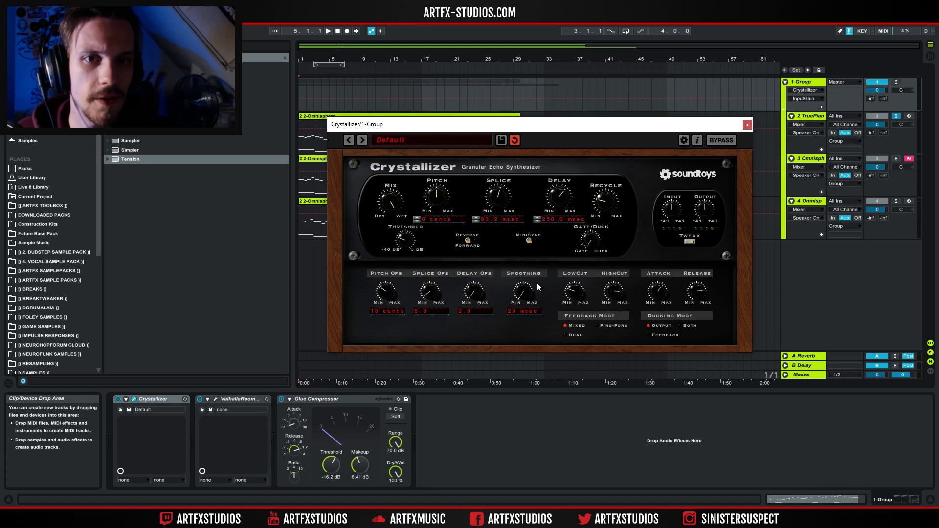
# Sweep Smoothing up to 2000 msec and back down to 20 msec.
pyautogui.click(518, 312)
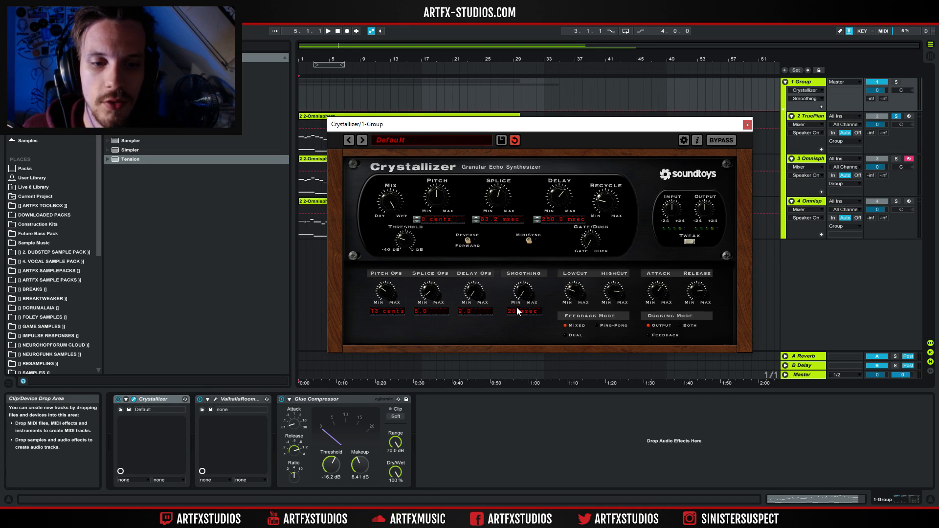
pyautogui.moveTo(539, 222); pyautogui.dragTo(553, 100)
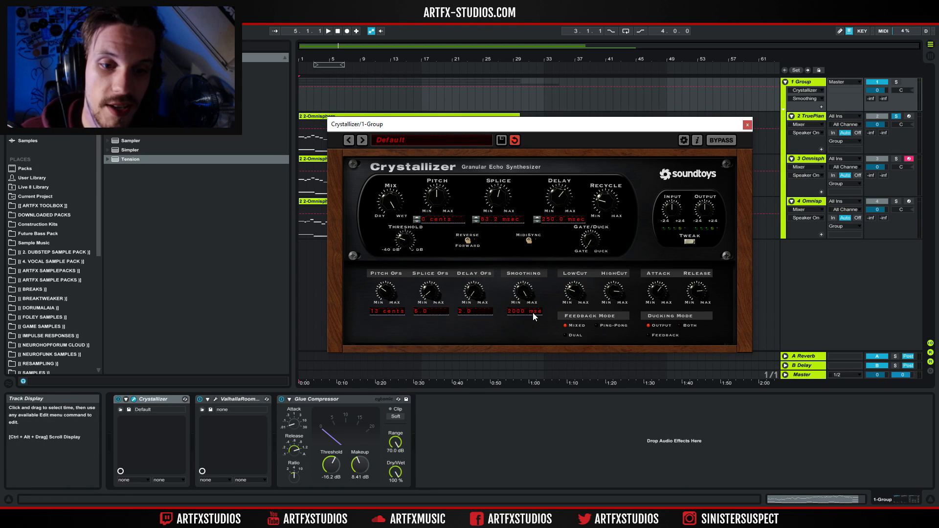
pyautogui.moveTo(505, 346); pyautogui.dragTo(492, 450)
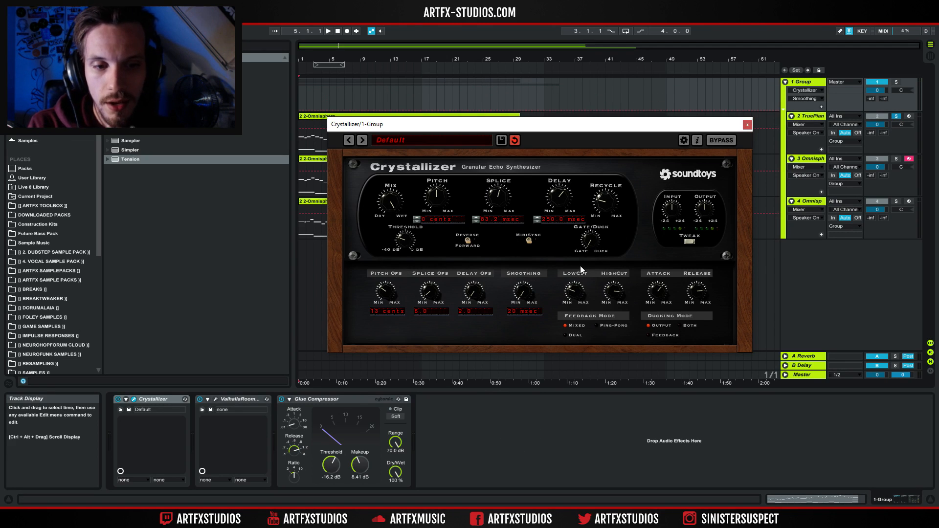
# Adjust the Low Cut, High Cut and ducking Release knobs.
pyautogui.moveTo(578, 288); pyautogui.dragTo(577, 277)
pyautogui.moveTo(613, 295)
pyautogui.mouseDown()
pyautogui.moveTo(574, 295)
pyautogui.moveTo(623, 301)
pyautogui.mouseUp()
pyautogui.click(572, 303)
pyautogui.click(610, 305)
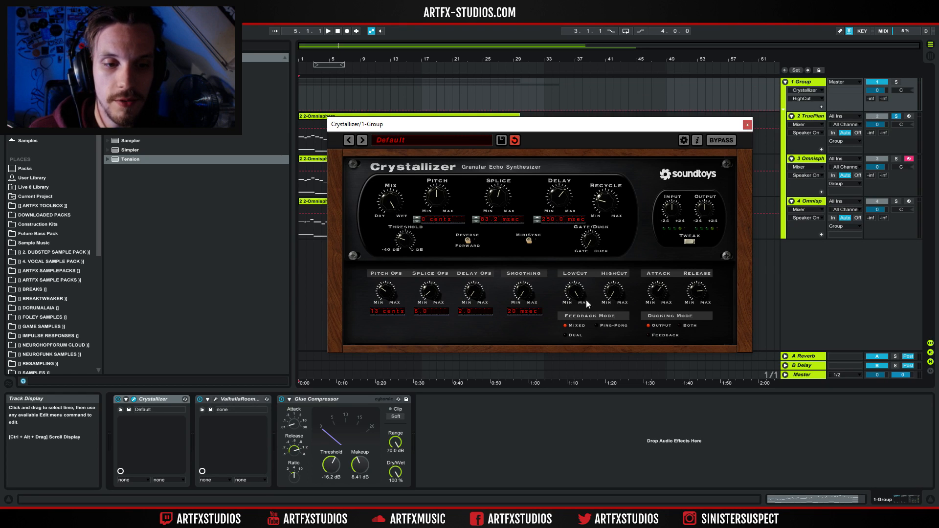
pyautogui.click(570, 303)
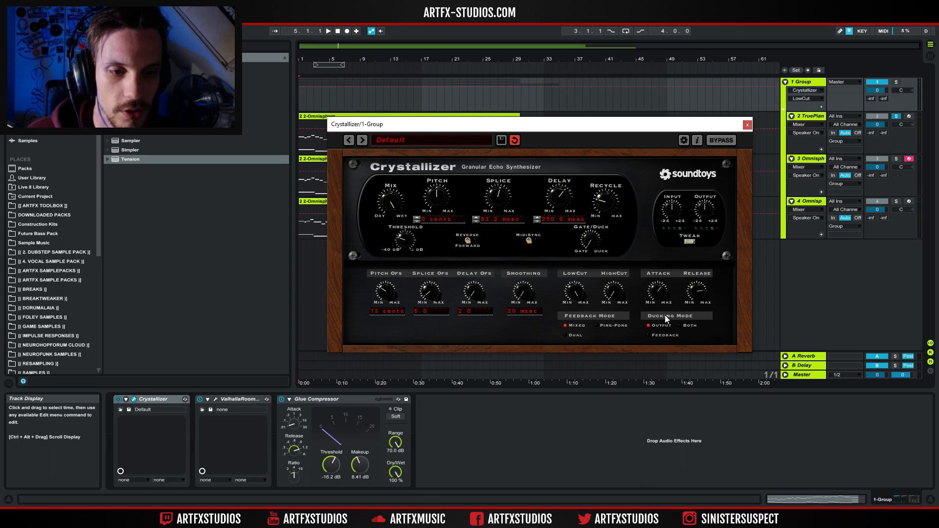
pyautogui.click(695, 299)
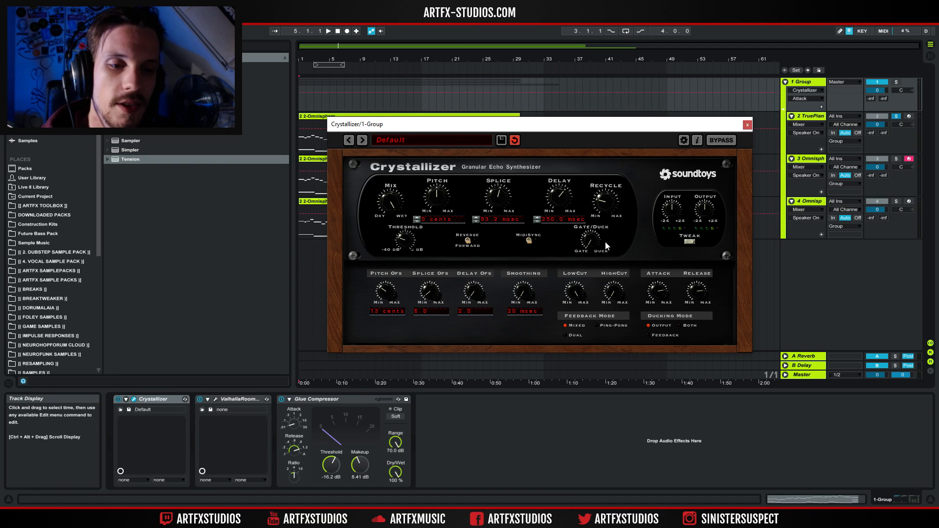
pyautogui.click(702, 293)
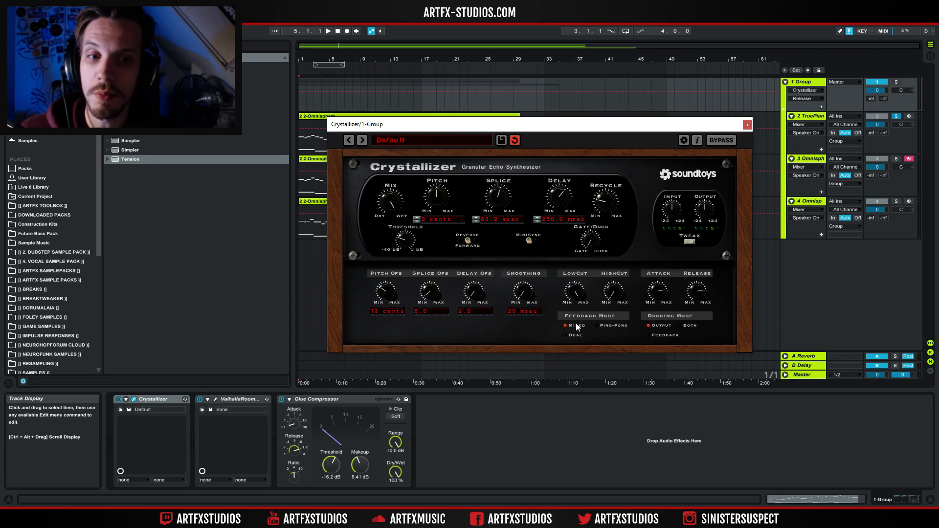
# Set the Feedback Mode to Ping-Pong and the Ducking Mode to Both.
pyautogui.click(572, 335)
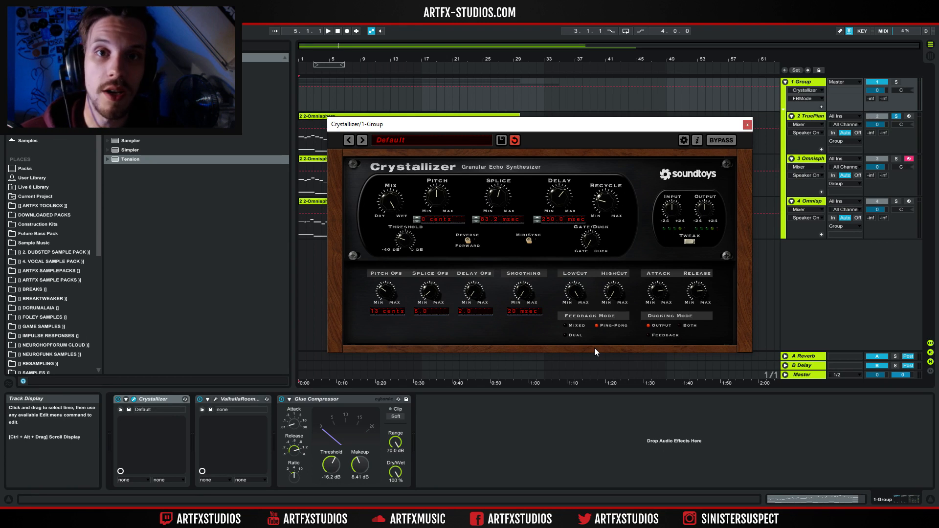
pyautogui.click(661, 325)
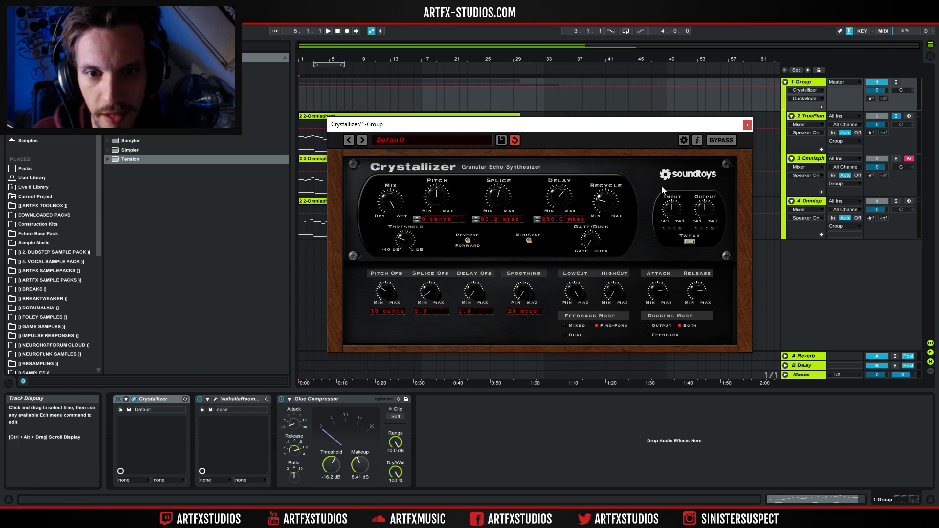
# Close the Tweak panel and move the Crystallizer window lower.
pyautogui.click(691, 242)
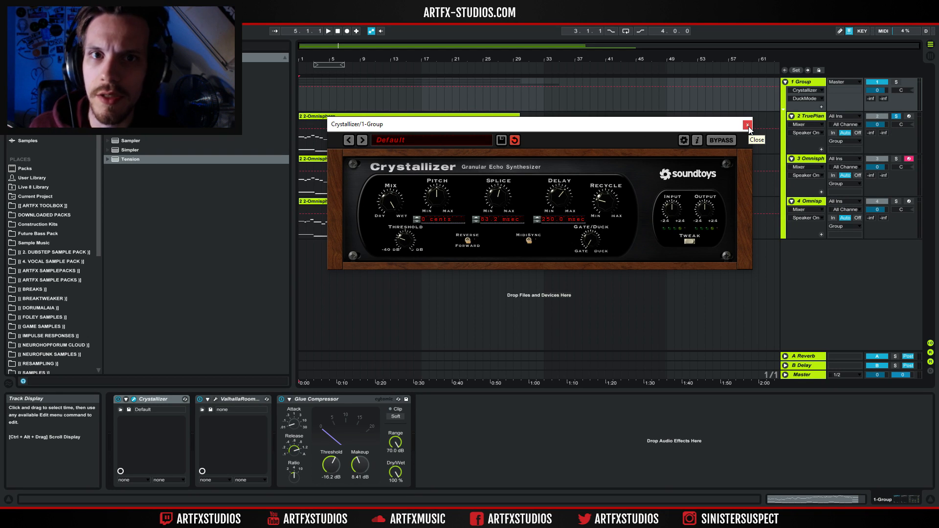
pyautogui.click(806, 117)
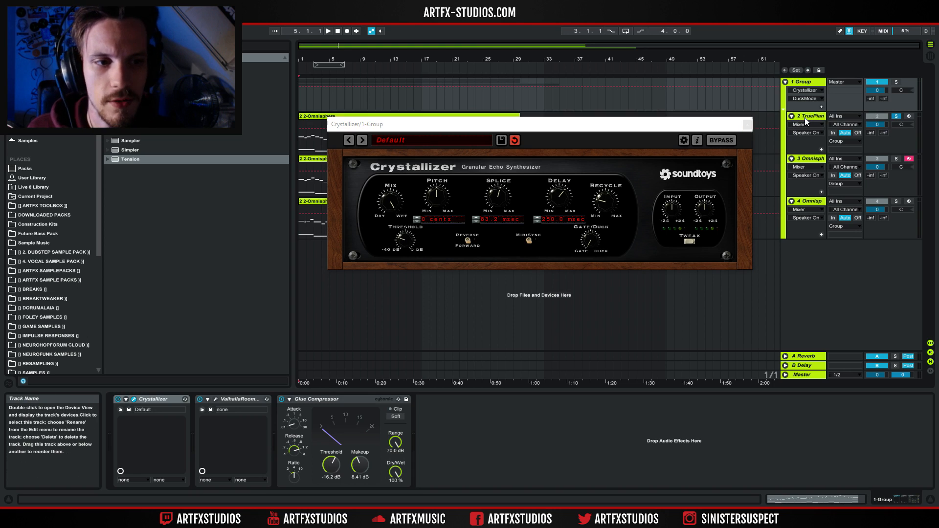
pyautogui.moveTo(577, 128); pyautogui.dragTo(554, 275)
# Select each instrument track in turn, ending on the TruePianos track.
pyautogui.click(809, 158)
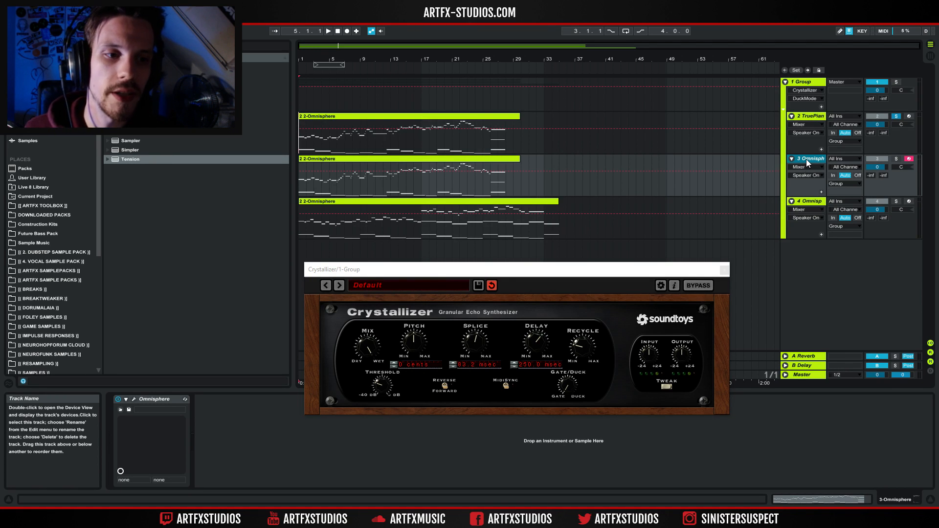
pyautogui.click(815, 203)
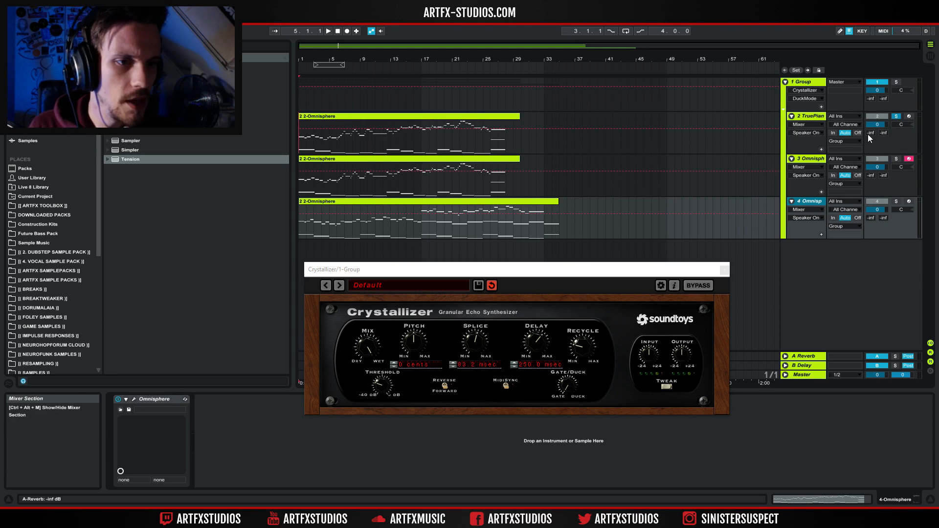
pyautogui.click(813, 116)
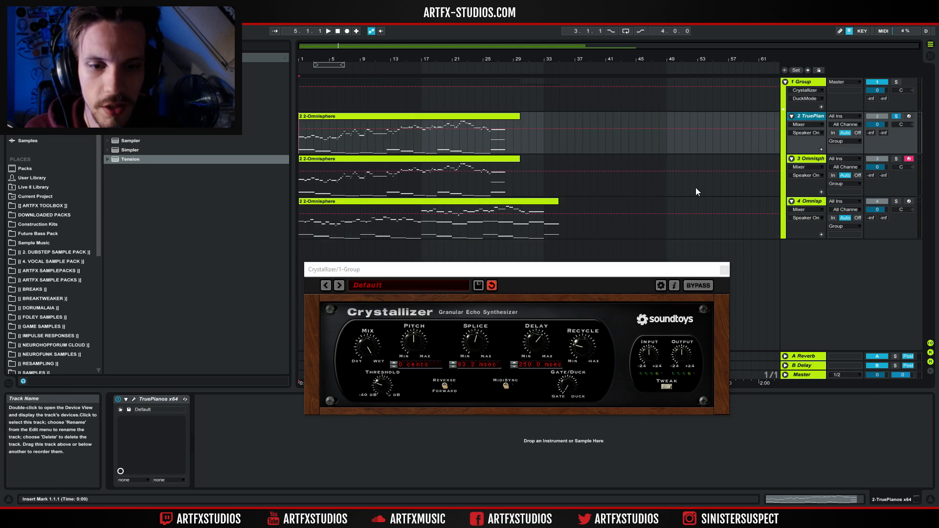
# Load the Smooth Crystals preset from the 01 Crystals folder.
pyautogui.click(377, 286)
pyautogui.moveTo(392, 285)
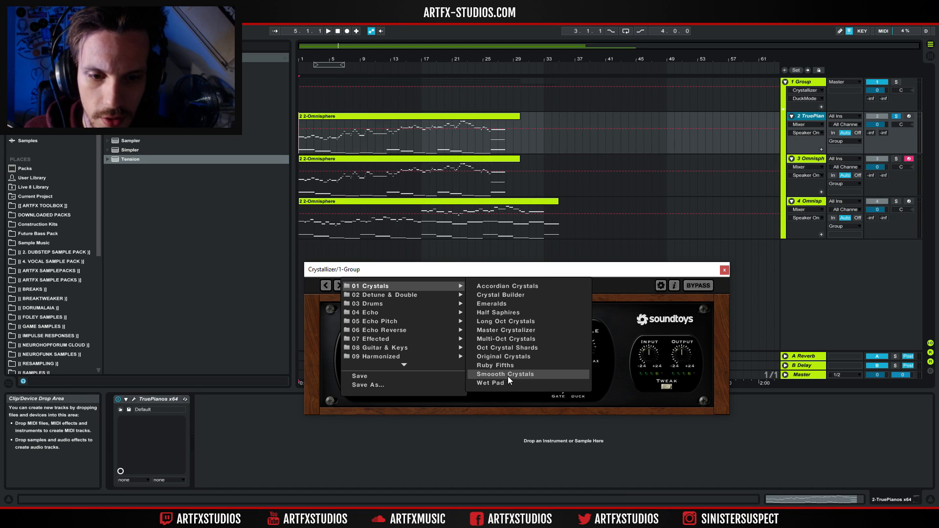
pyautogui.click(501, 375)
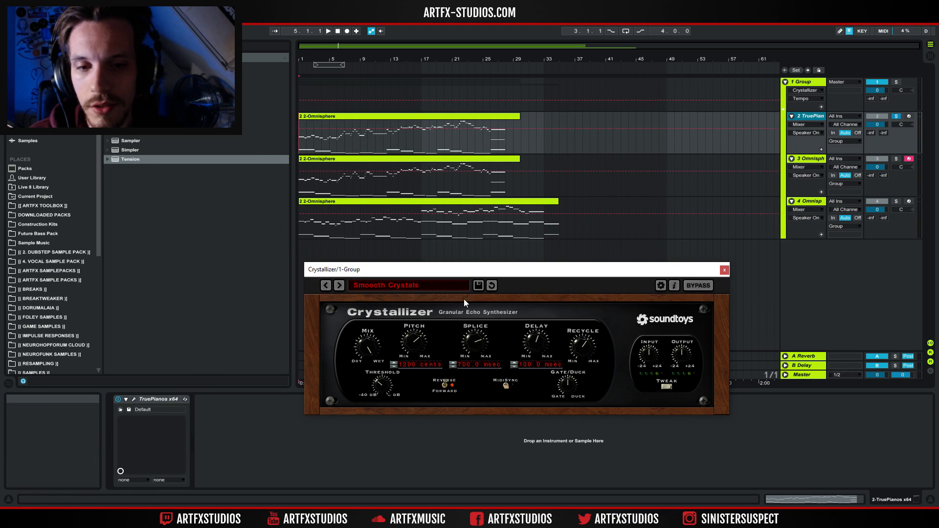
# Select the Group track and move the Crystallizer plugin window higher up.
pyautogui.click(788, 96)
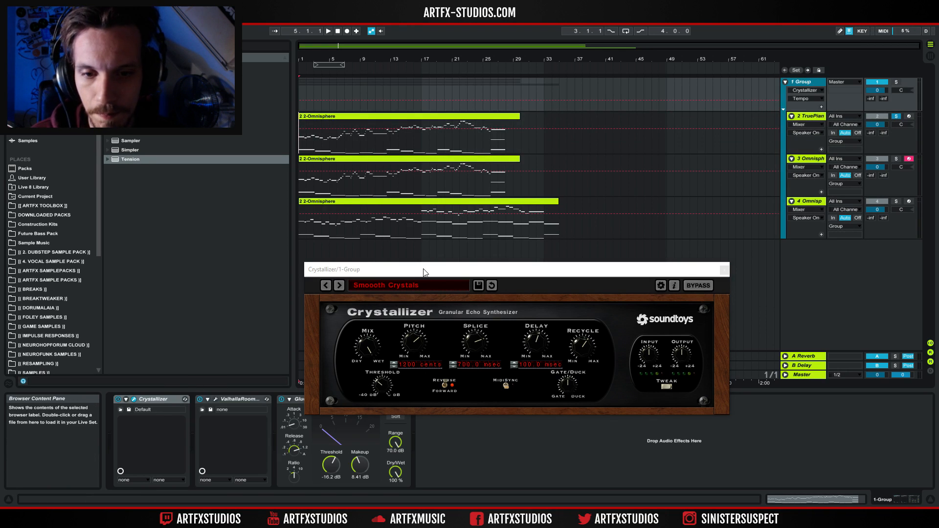
pyautogui.moveTo(424, 272); pyautogui.dragTo(554, 177)
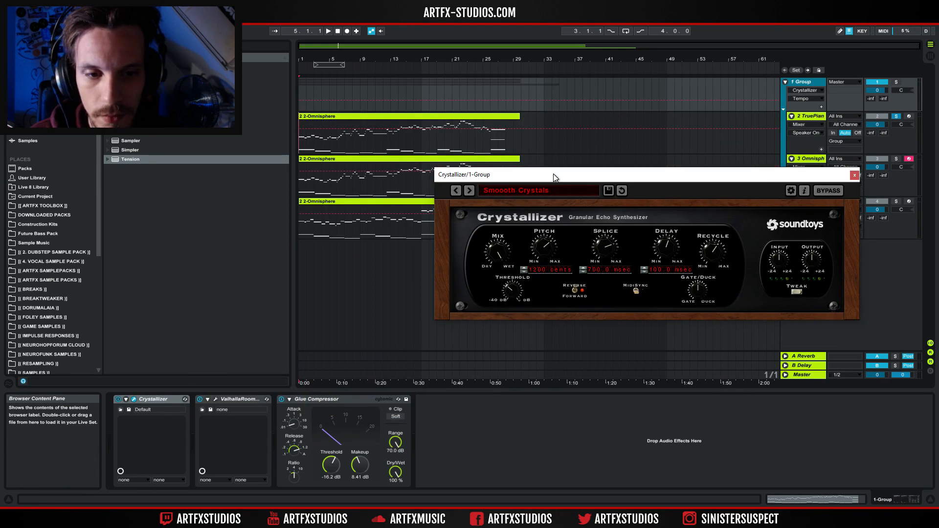
# Inspect each device on the Group track's chain: Crystallizer, ValhallaRoom and Glue Compressor.
pyautogui.click(163, 400)
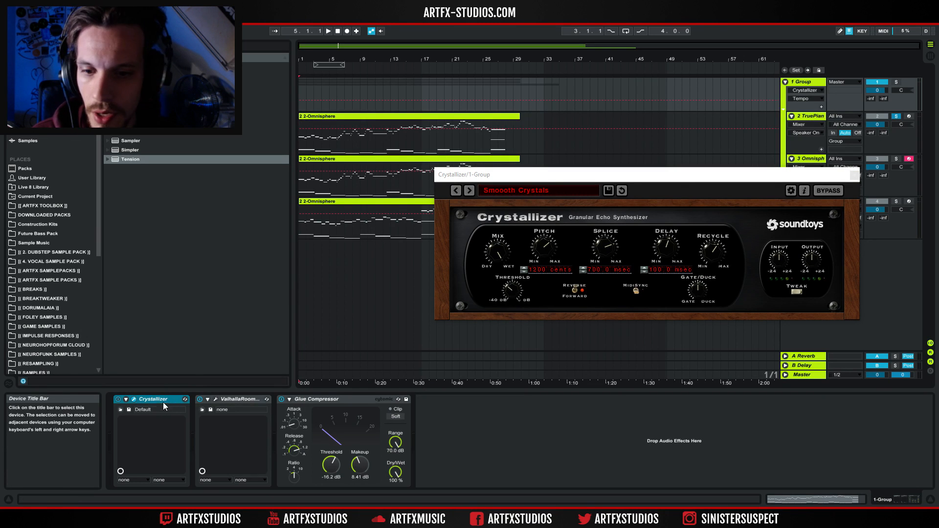
pyautogui.click(233, 399)
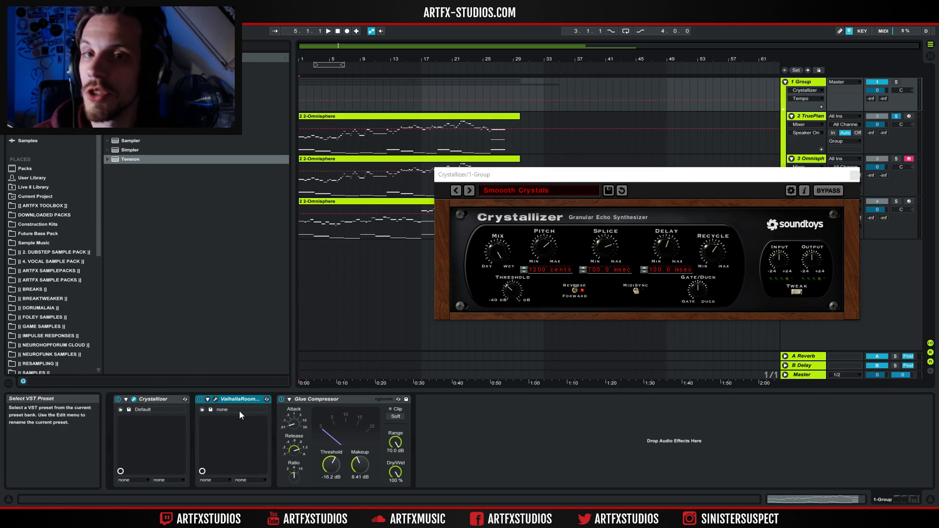
pyautogui.click(354, 400)
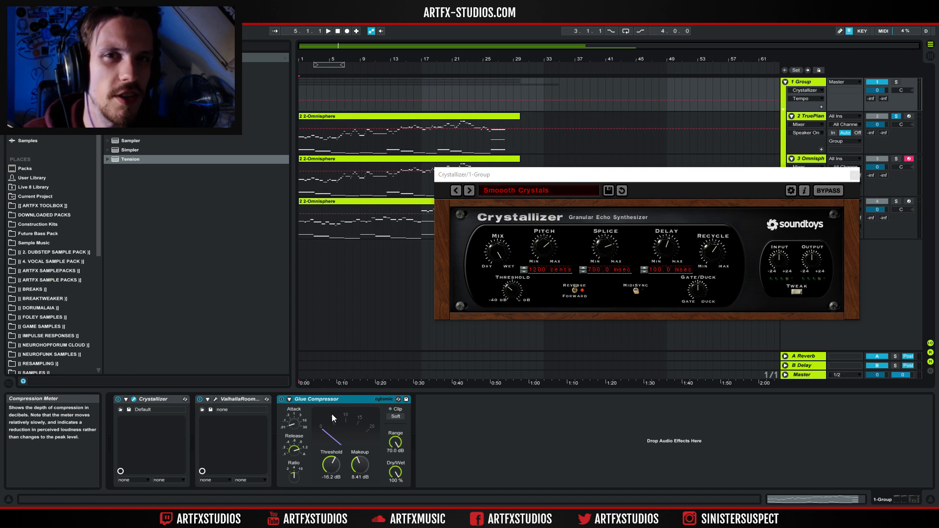
pyautogui.click(121, 400)
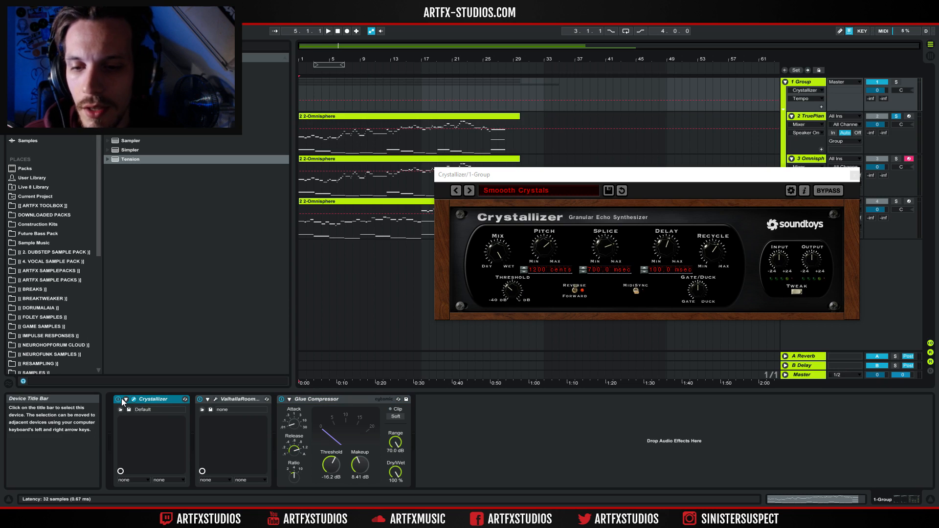
# Play the TruePianos clip from the start of the arrangement with the Group track selected.
pyautogui.click(386, 116)
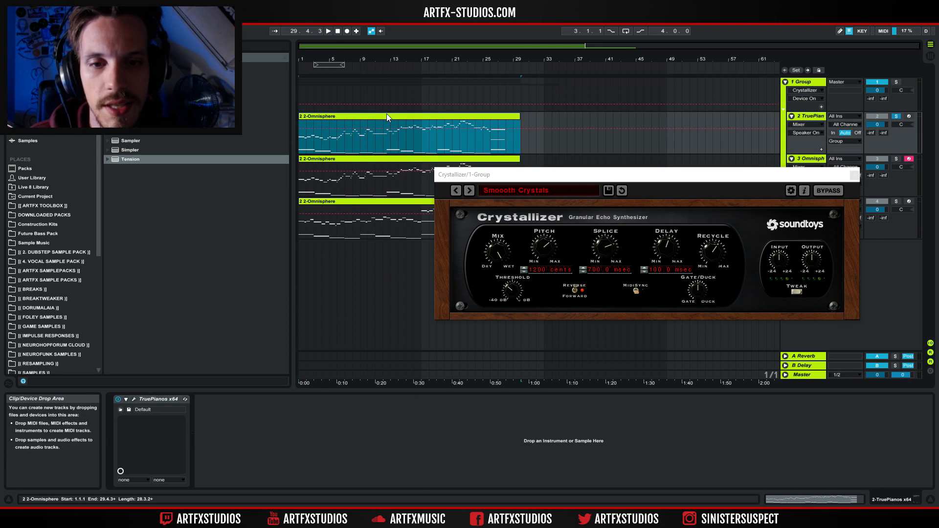
pyautogui.press('space')
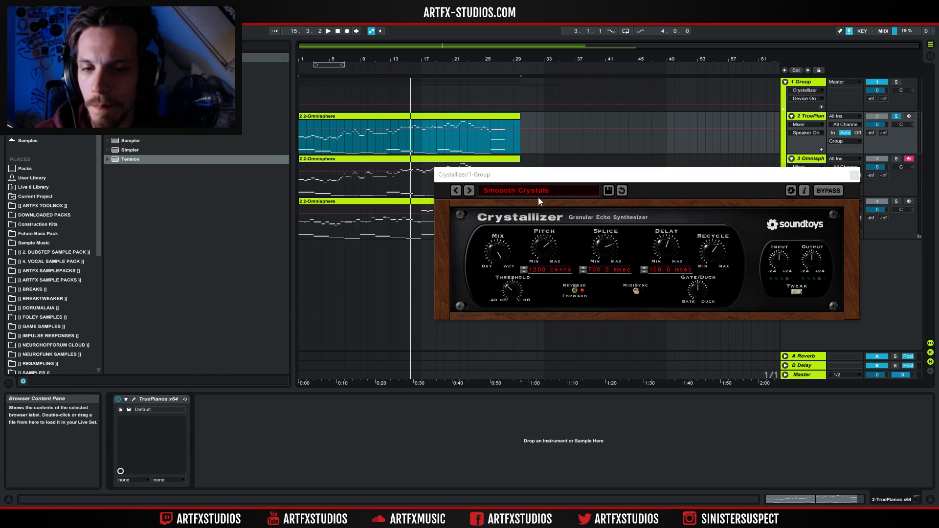
pyautogui.click(800, 95)
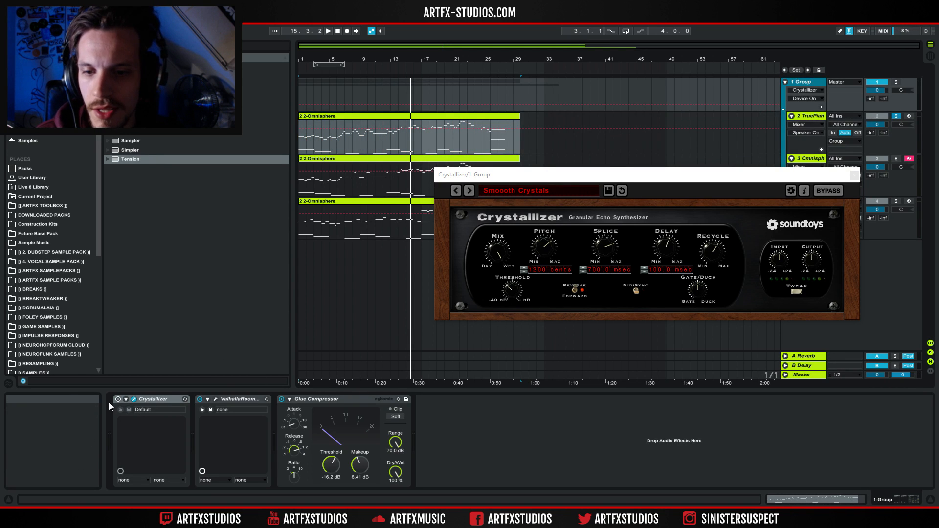
pyautogui.click(301, 137)
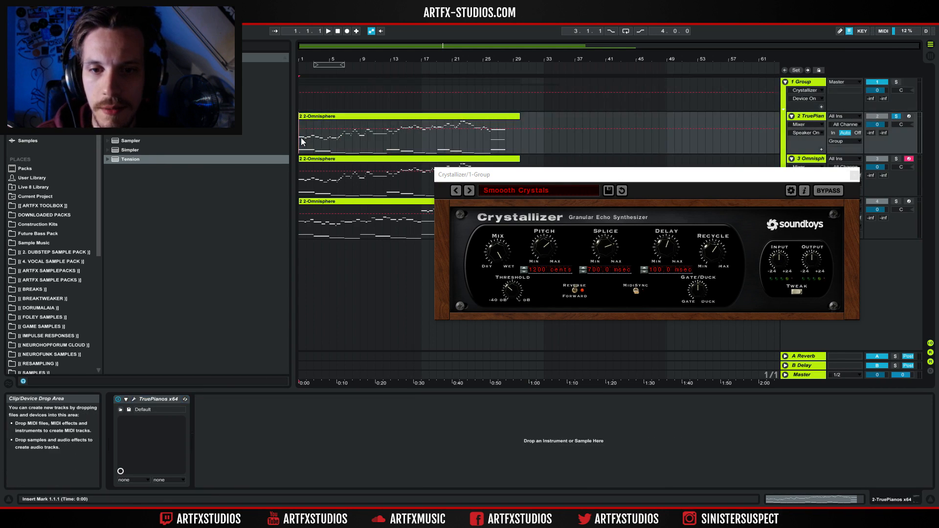
pyautogui.press('space')
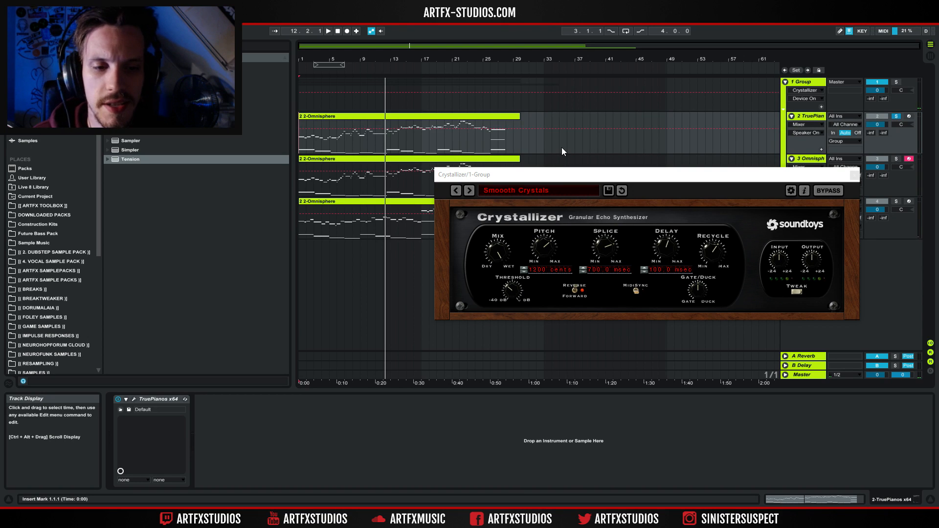
# Turn the Crystallizer Mix down toward dry and stop playback.
pyautogui.moveTo(502, 259); pyautogui.dragTo(495, 296)
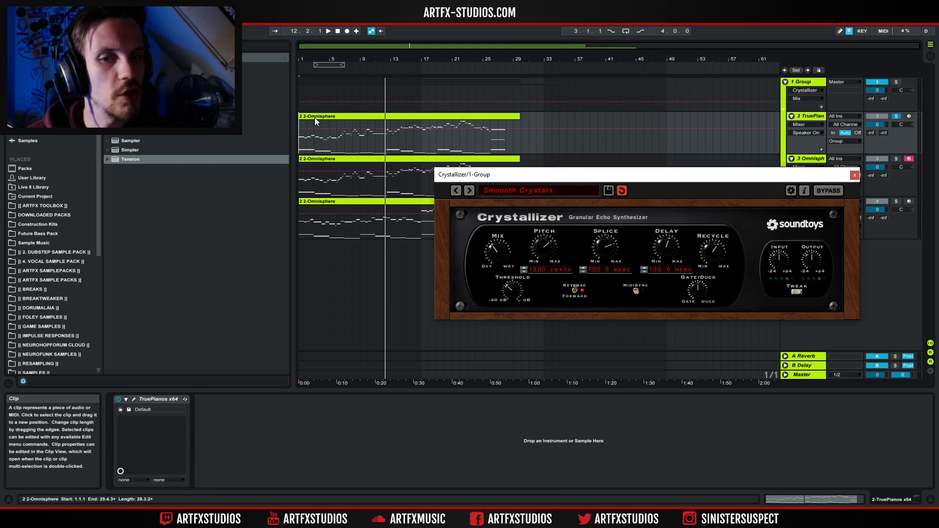
pyautogui.press('space')
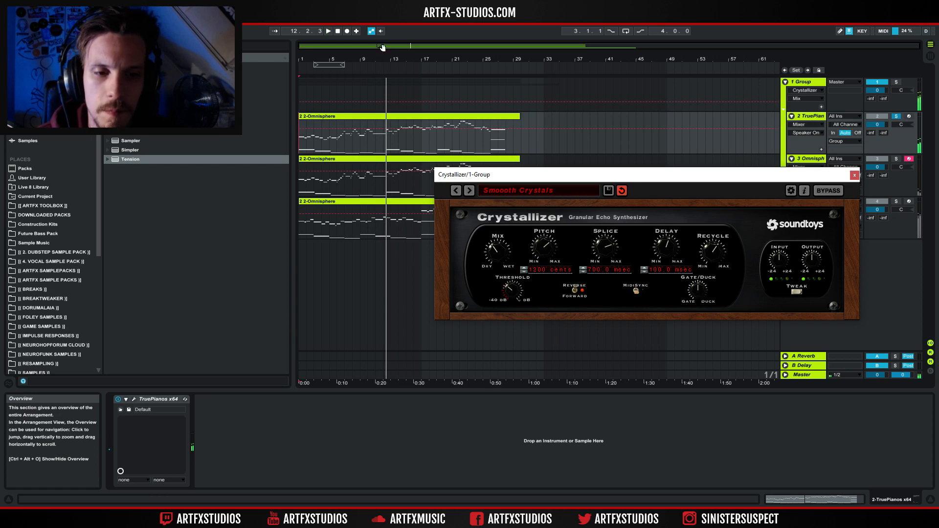
# Load the DarkClimbingEcho preset from the 05 Echo Pitch folder.
pyautogui.click(511, 190)
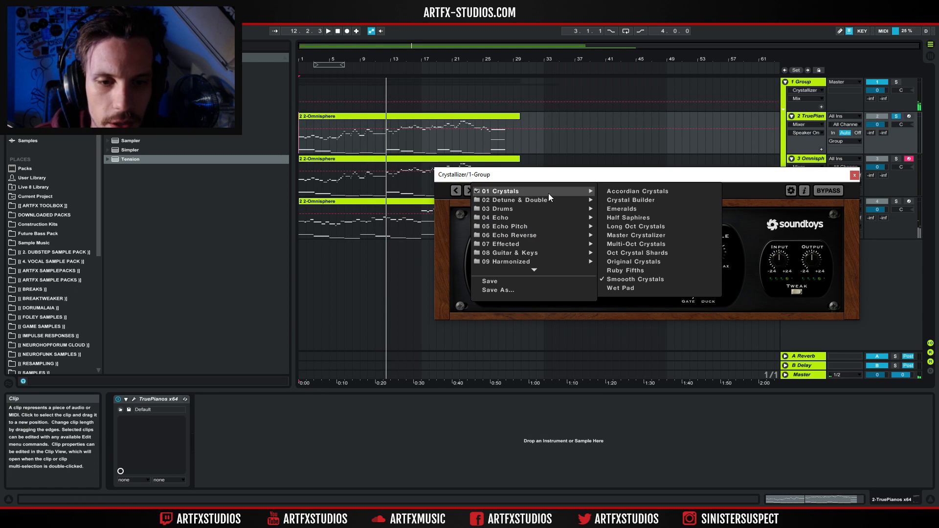
pyautogui.moveTo(558, 209)
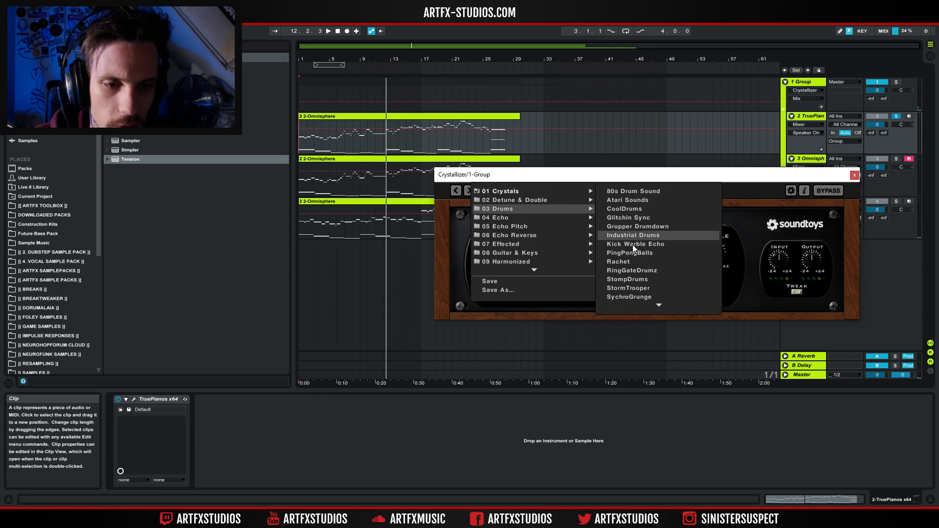
pyautogui.moveTo(543, 237)
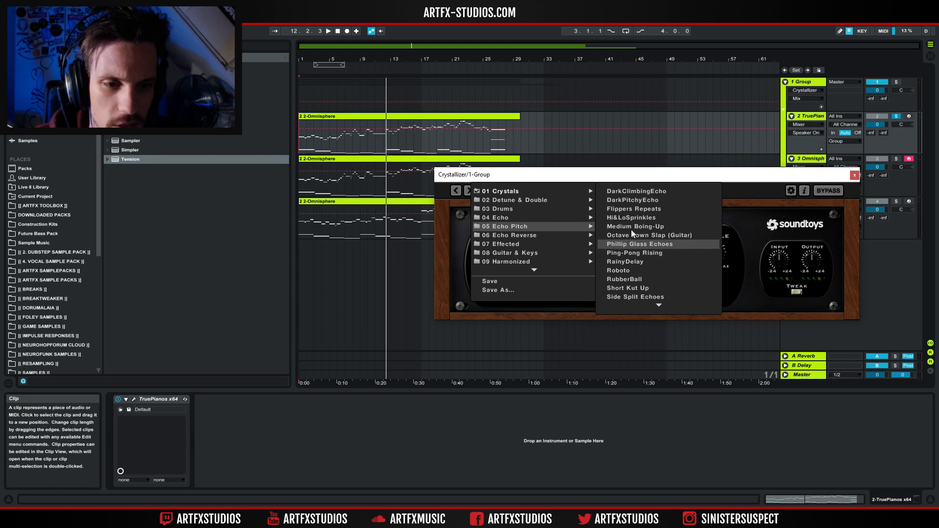
pyautogui.click(634, 190)
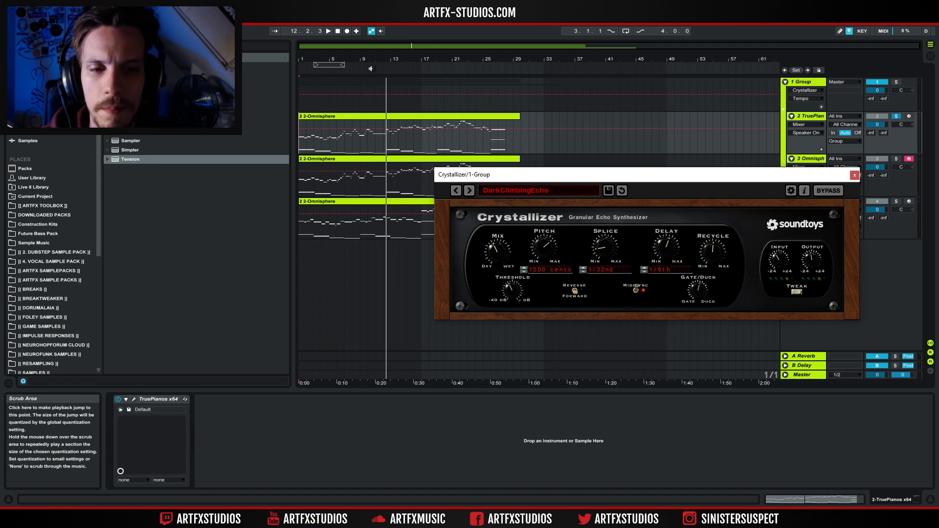
# Start playback, raise the Mix toward wet and set the Splice to 1/16th.
pyautogui.press('space')
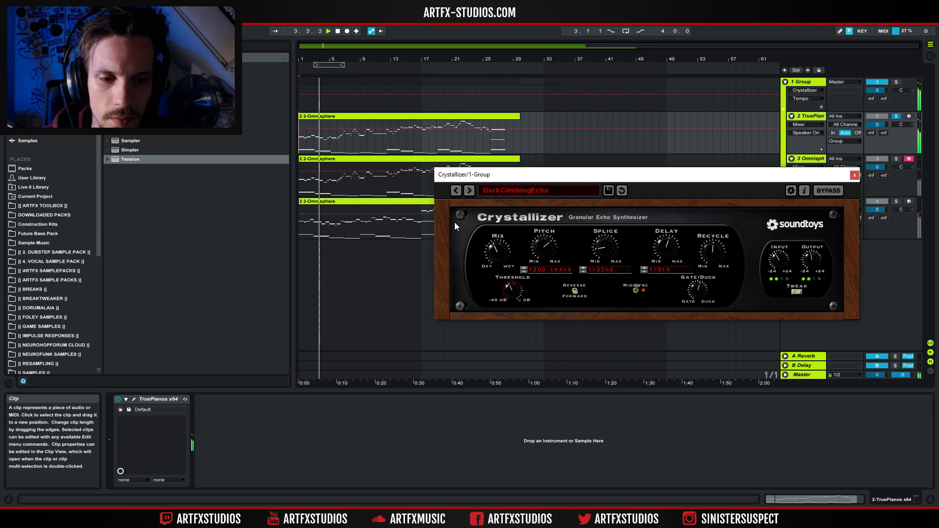
pyautogui.moveTo(492, 245); pyautogui.dragTo(497, 200)
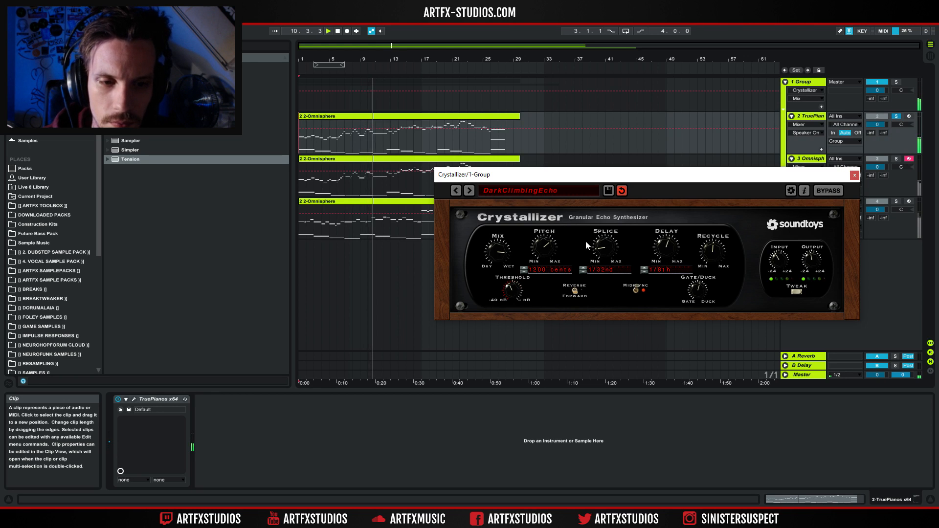
pyautogui.moveTo(605, 243); pyautogui.dragTo(605, 232)
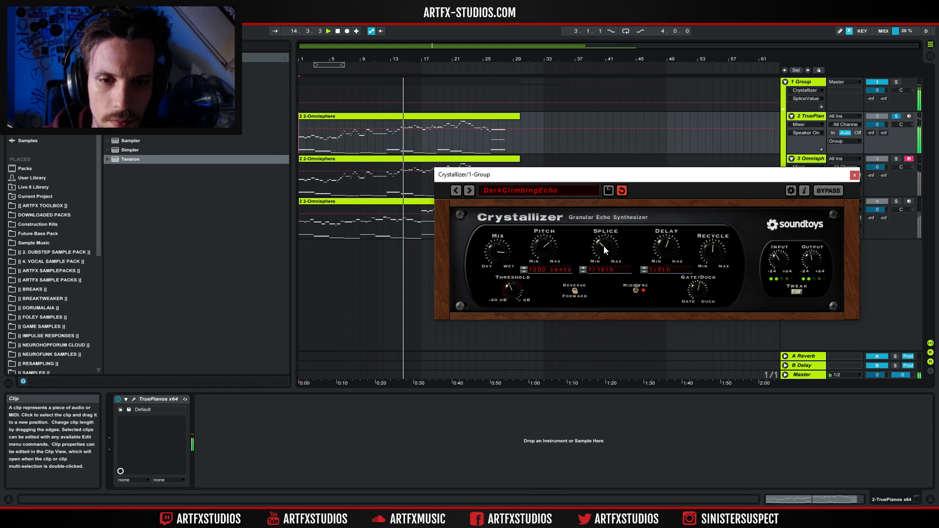
# Load the ReverseSpacious preset from the 06 Echo Reverse folder.
pyautogui.click(492, 190)
pyautogui.moveTo(513, 235)
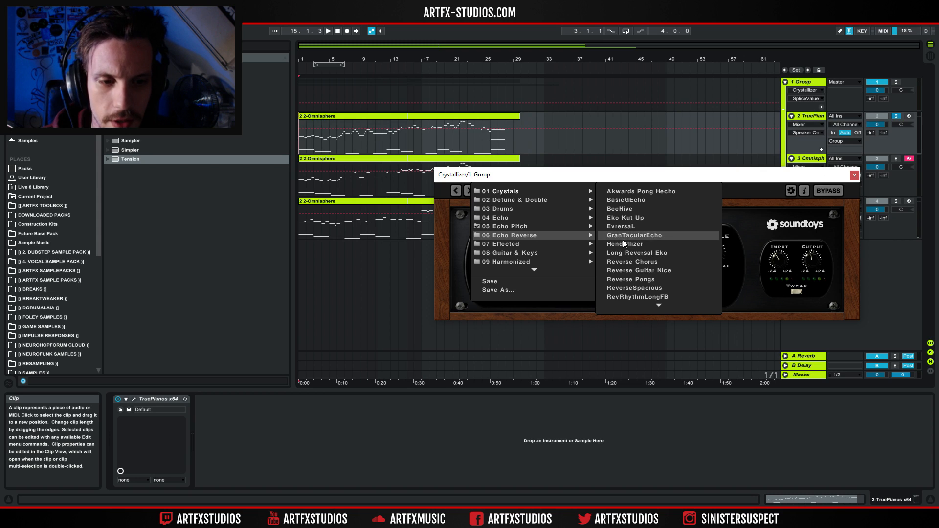
pyautogui.moveTo(644, 307)
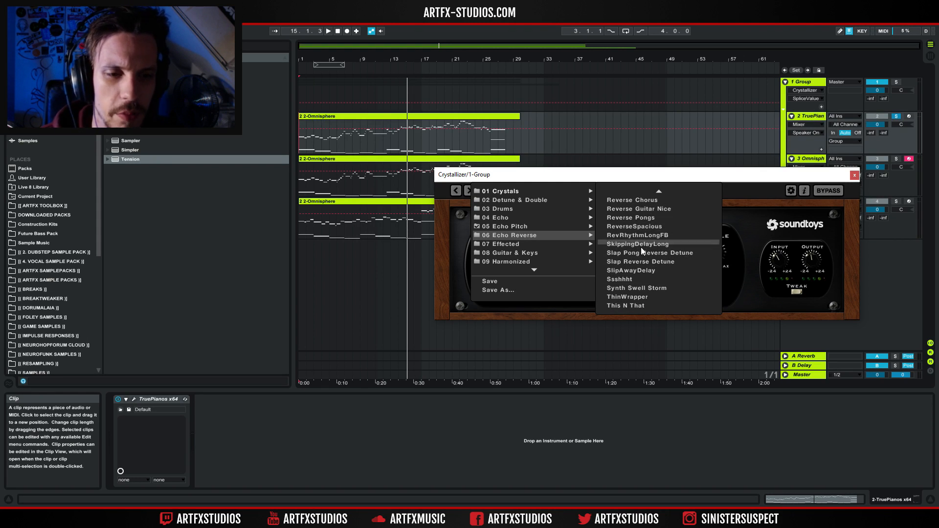
pyautogui.click(637, 226)
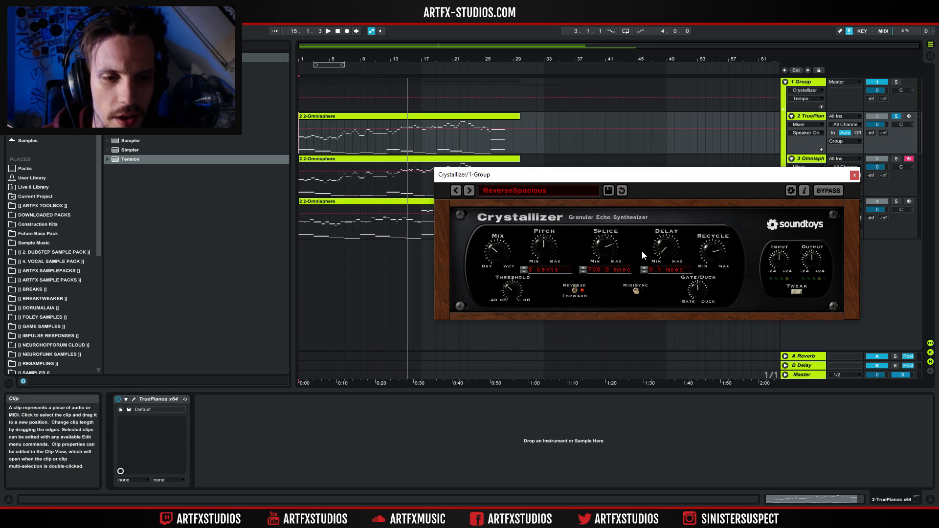
# Play from the start of the arrangement and raise the Mix toward wet.
pyautogui.click(304, 144)
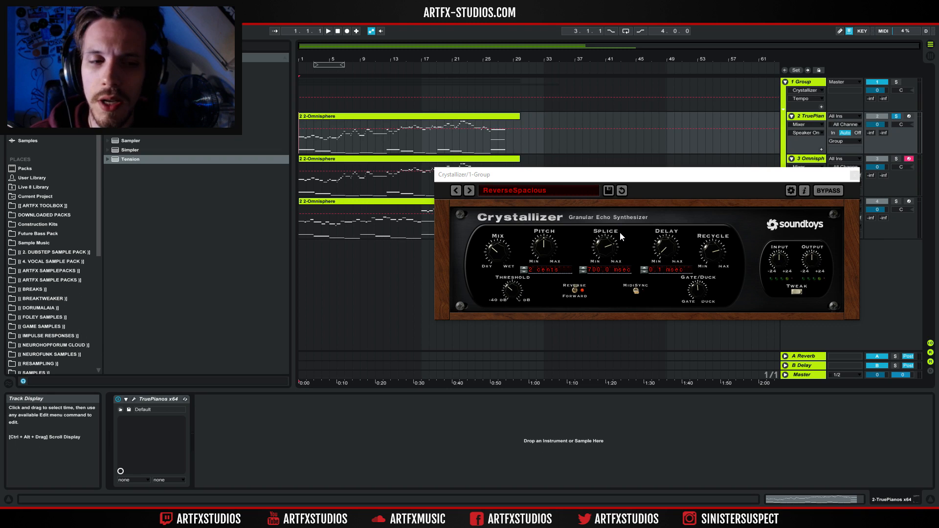
pyautogui.press('space')
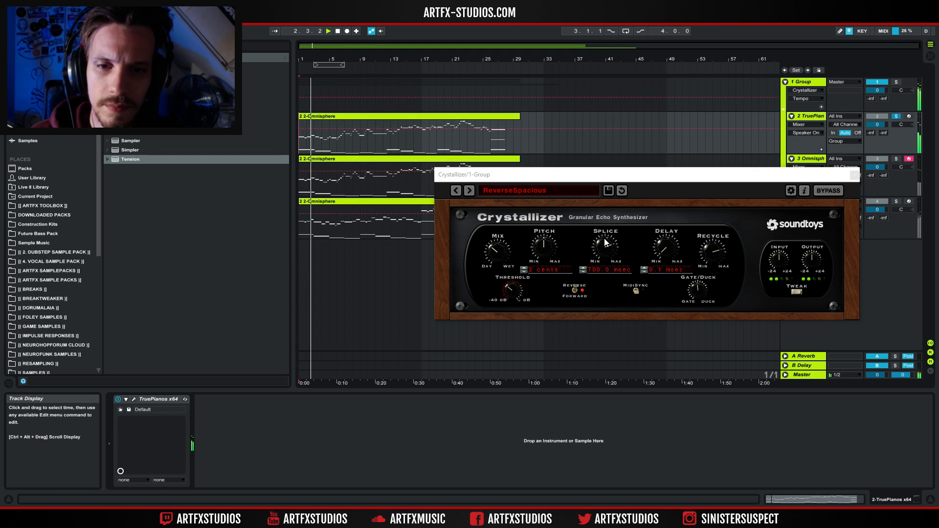
pyautogui.moveTo(501, 250); pyautogui.dragTo(506, 192)
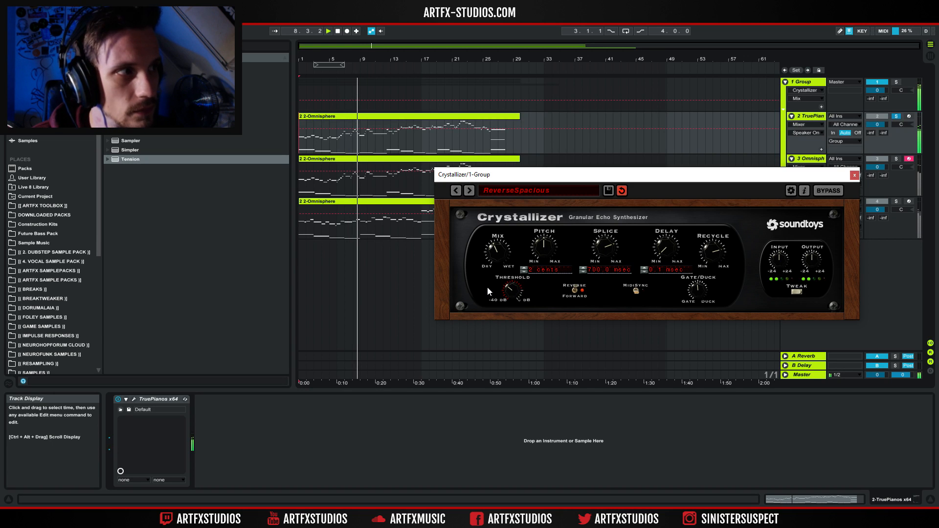
# Load the Suspension Space preset from the 09 Harmonized folder and start playback.
pyautogui.click(514, 192)
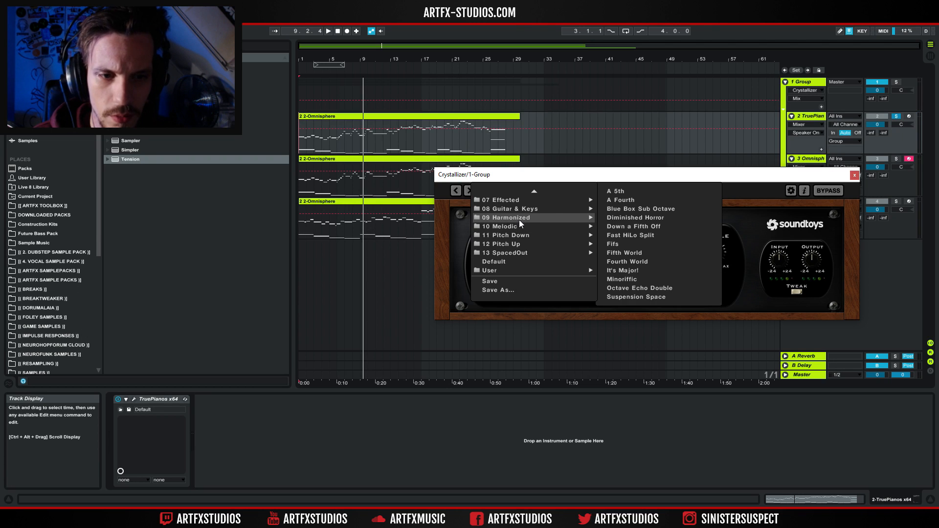
pyautogui.moveTo(587, 209)
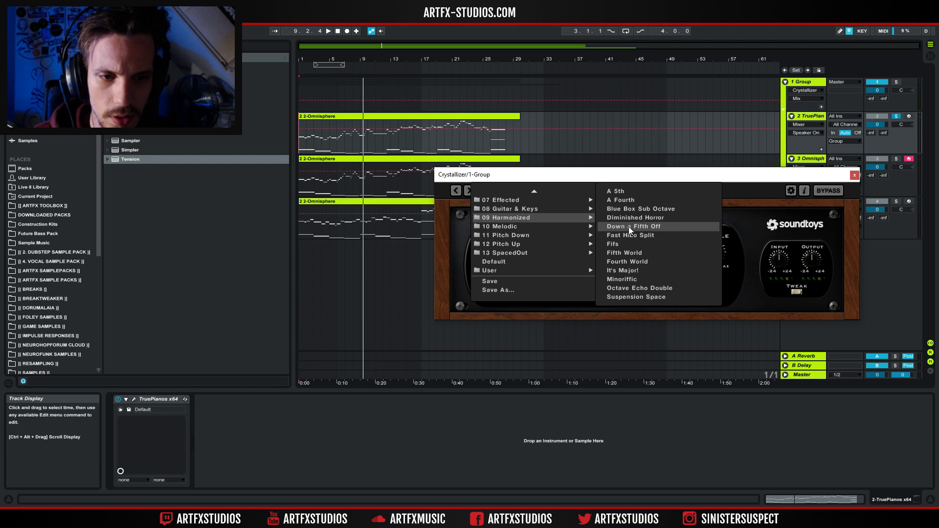
pyautogui.click(628, 297)
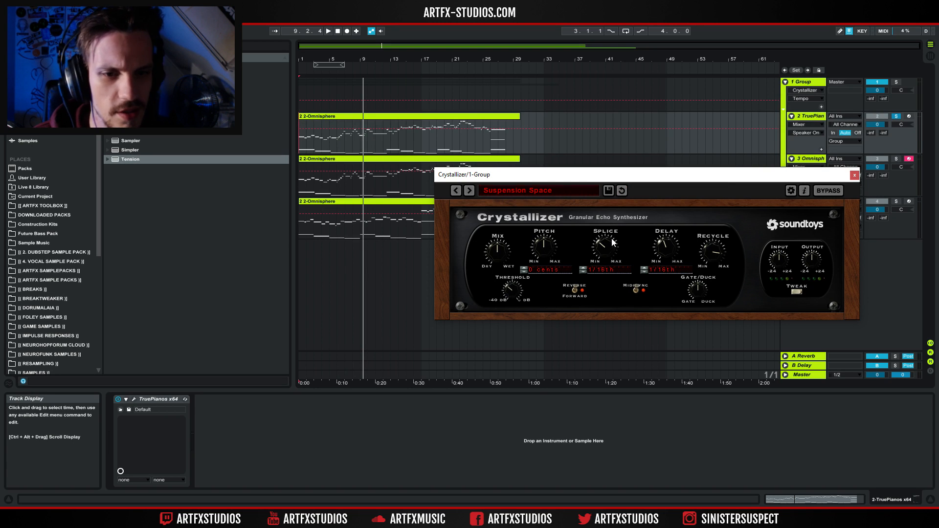
pyautogui.press('space')
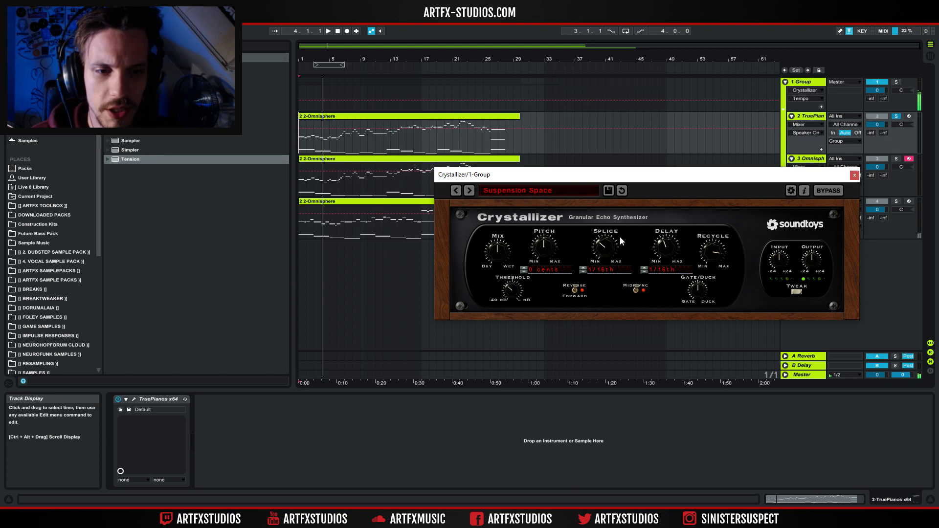
# Open the Tweak panel and raise the LowCut knob while toggling playback.
pyautogui.click(797, 292)
pyautogui.moveTo(679, 343); pyautogui.dragTo(684, 329)
pyautogui.press('space')
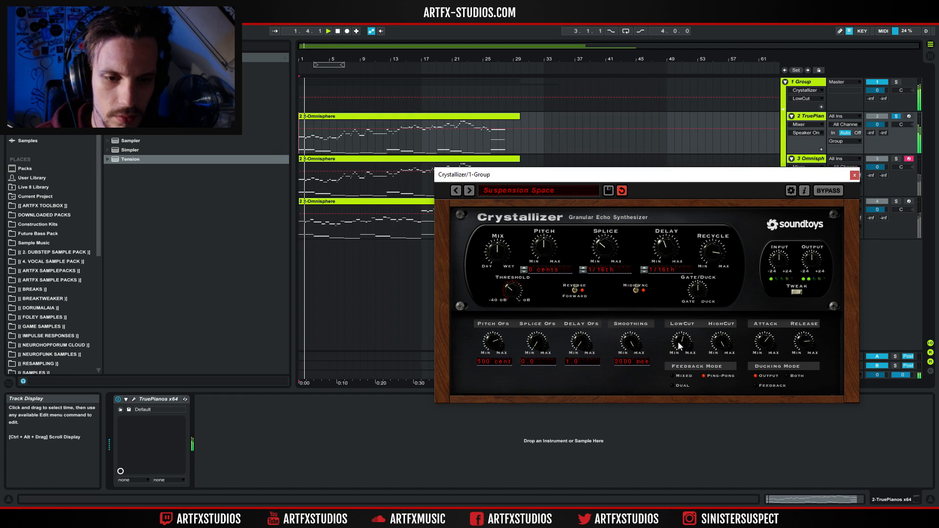
pyautogui.moveTo(680, 340); pyautogui.dragTo(686, 316)
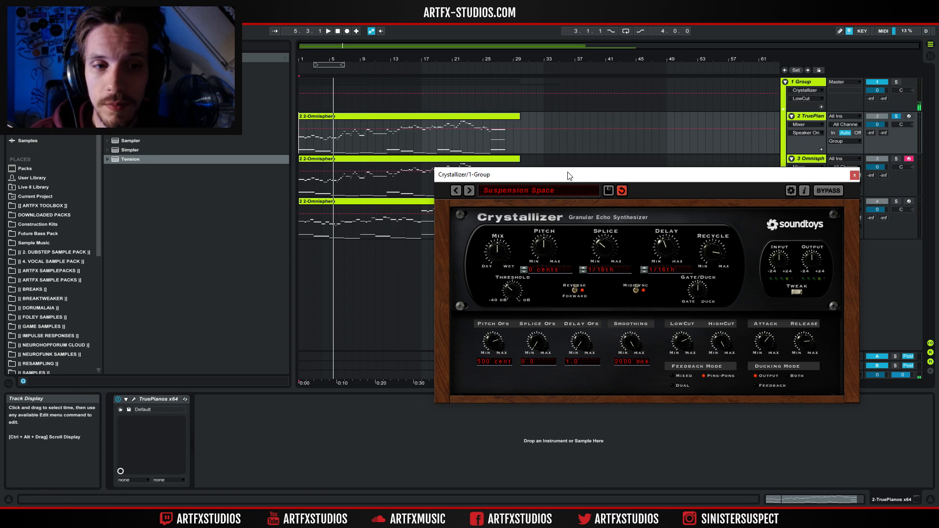
# Select the third Omnisphere track and solo it.
pyautogui.click(815, 159)
pyautogui.click(896, 158)
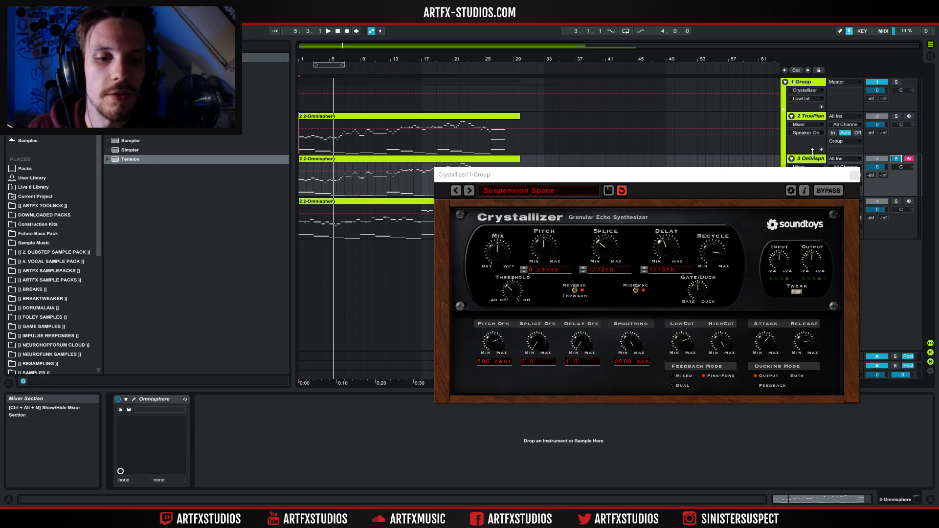
# Load the Original Crystals preset from the 01 Crystals folder.
pyautogui.click(531, 189)
pyautogui.moveTo(530, 187)
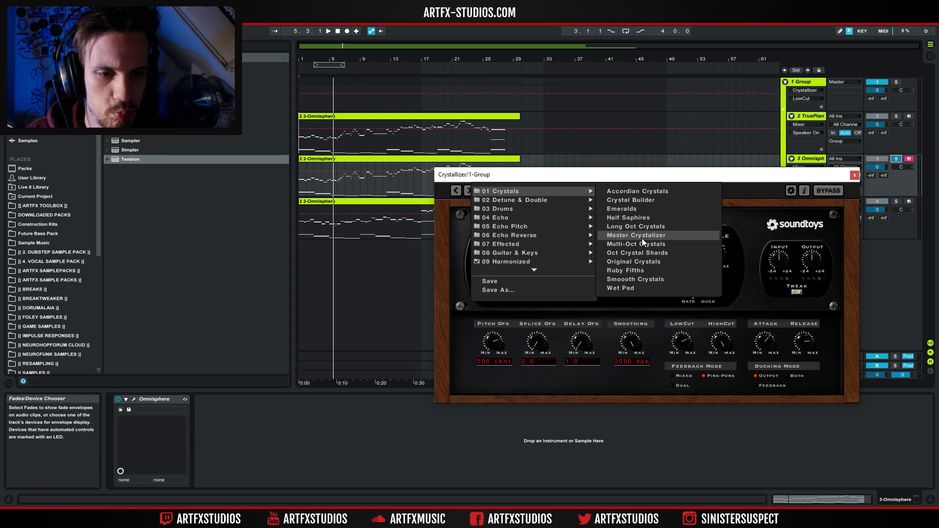
pyautogui.click(636, 262)
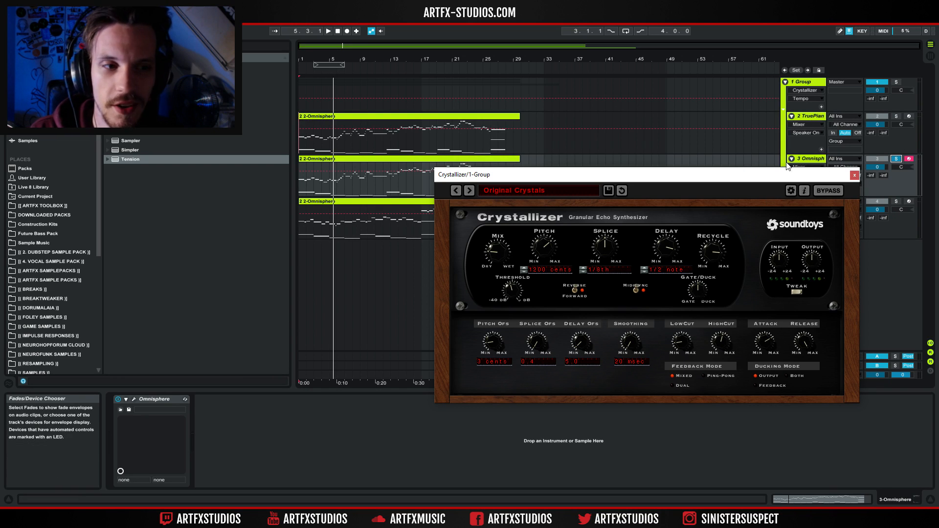
# Toggle the Crystallizer device on the Group track and audition the third Omnisphere track's clip from its start.
pyautogui.click(804, 83)
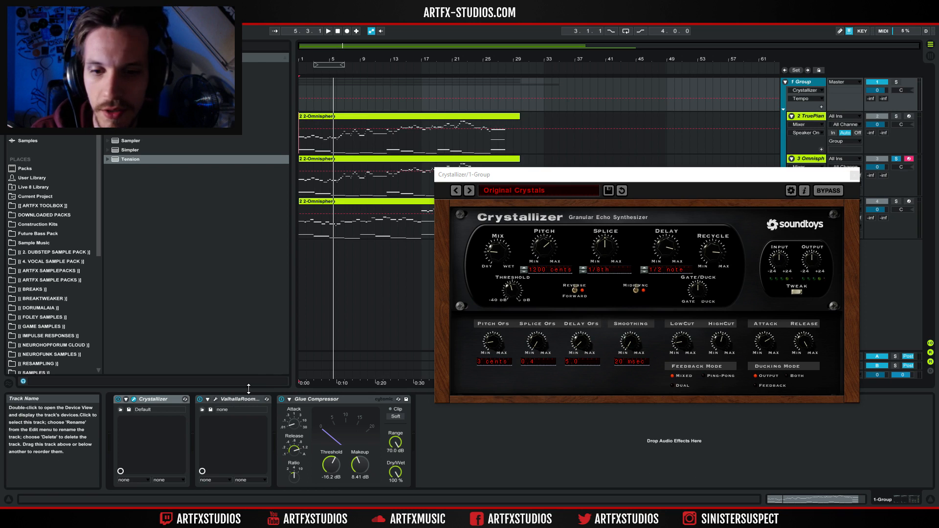
pyautogui.click(118, 399)
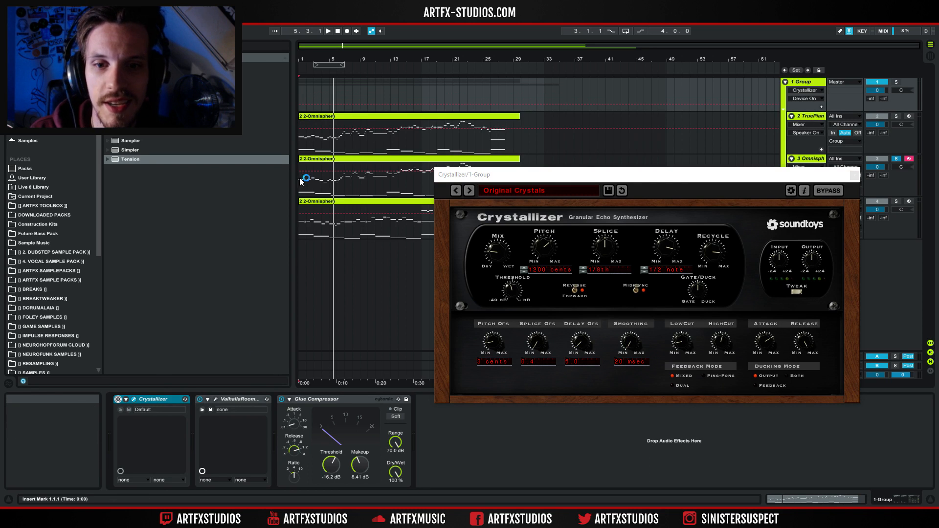
pyautogui.click(312, 160)
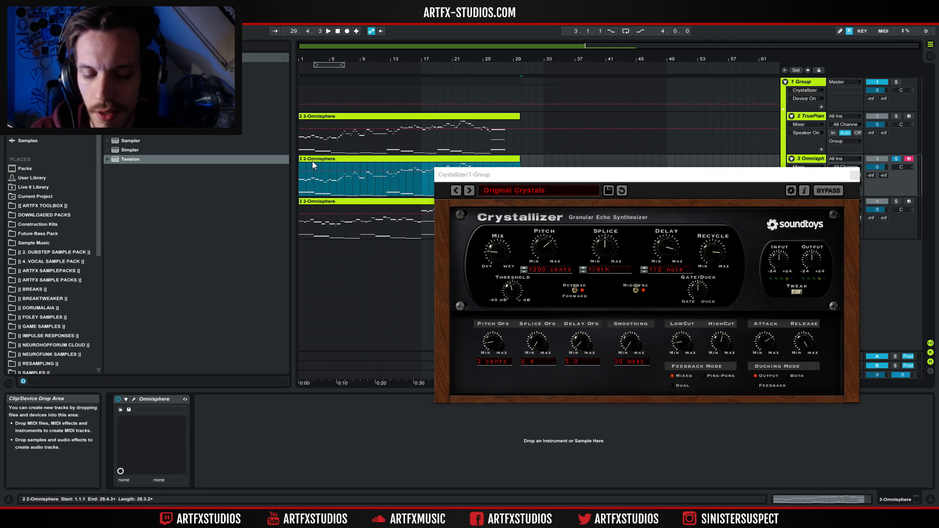
pyautogui.press('space')
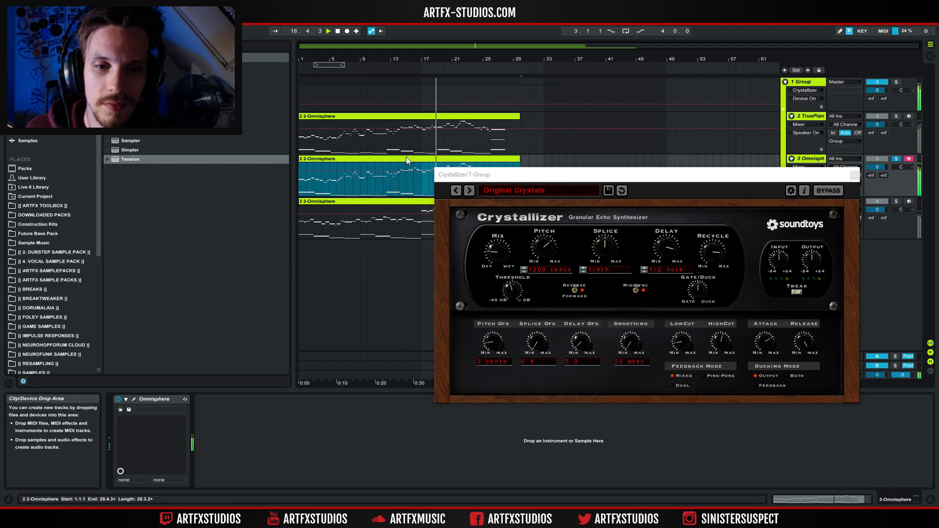
pyautogui.moveTo(501, 176); pyautogui.dragTo(479, 239)
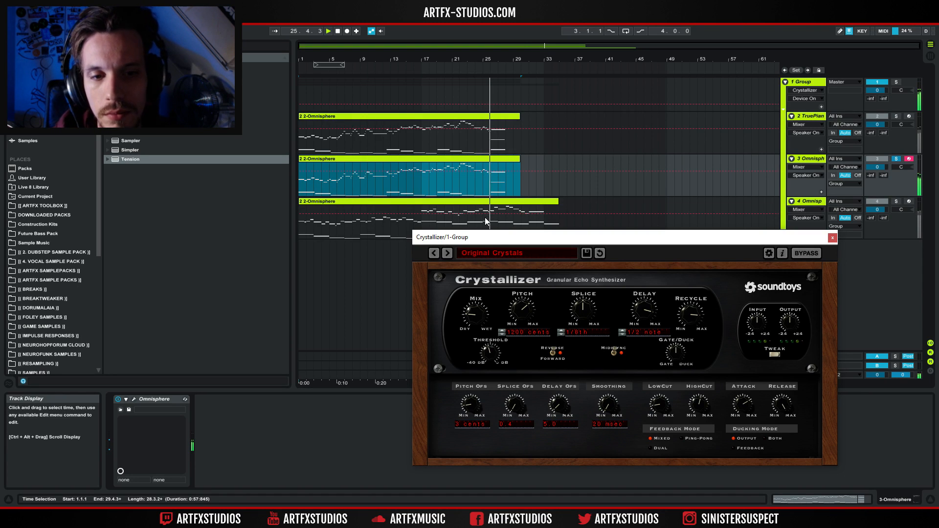
pyautogui.press('space')
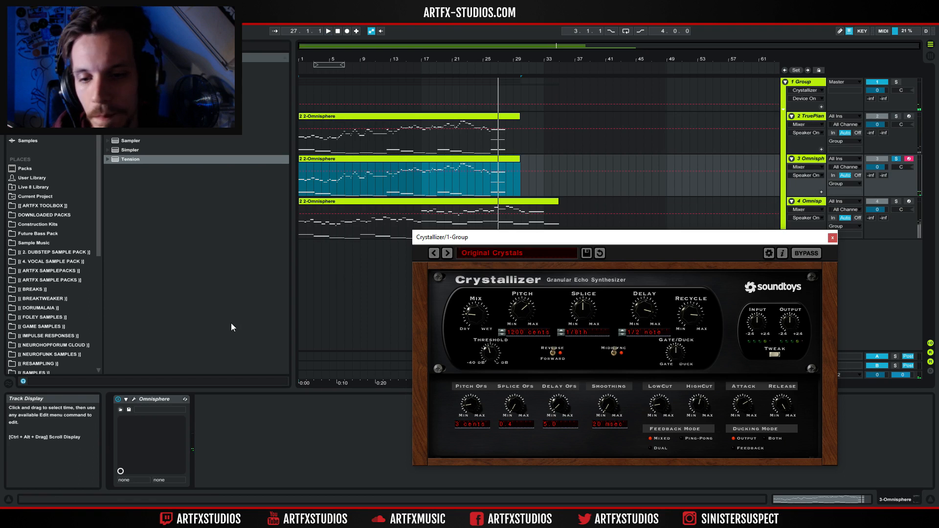
# Toggle the Crystallizer device on the Group track again and replay the third track's clip from its start.
pyautogui.click(793, 100)
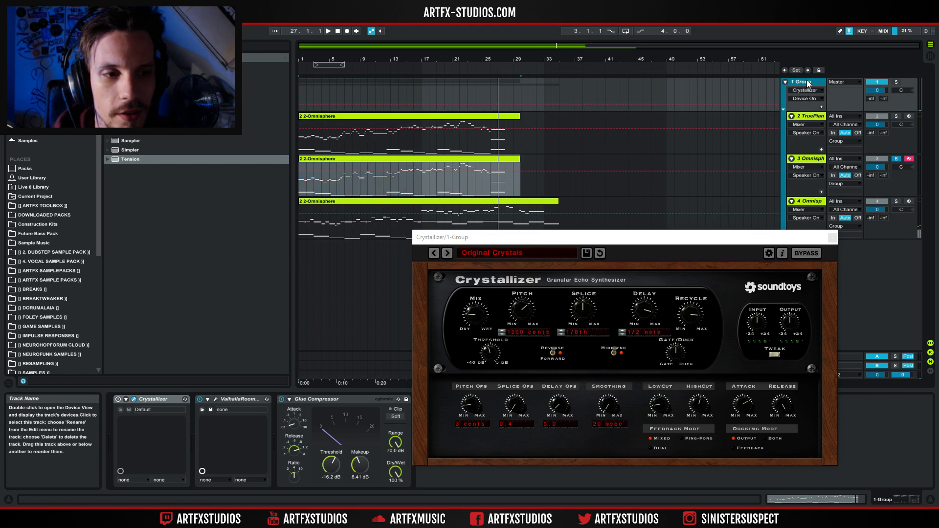
pyautogui.click(118, 400)
pyautogui.click(334, 160)
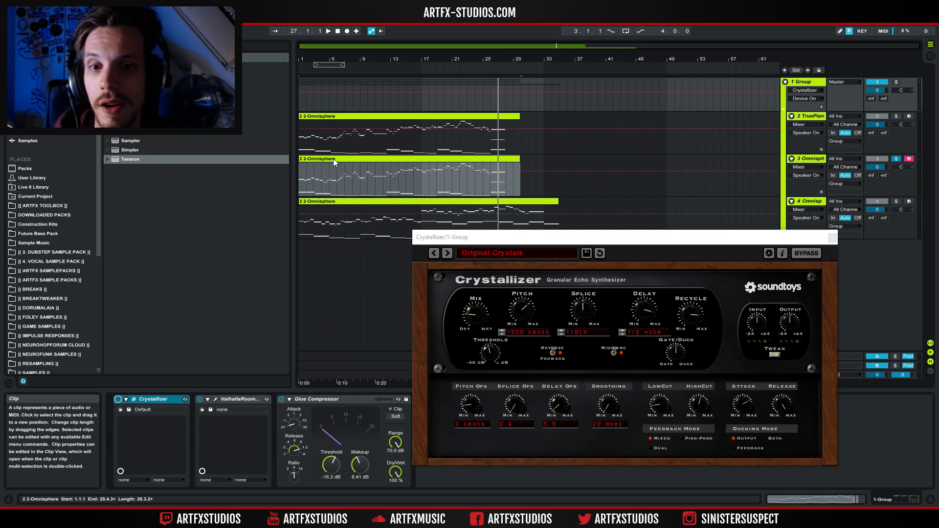
pyautogui.press('space')
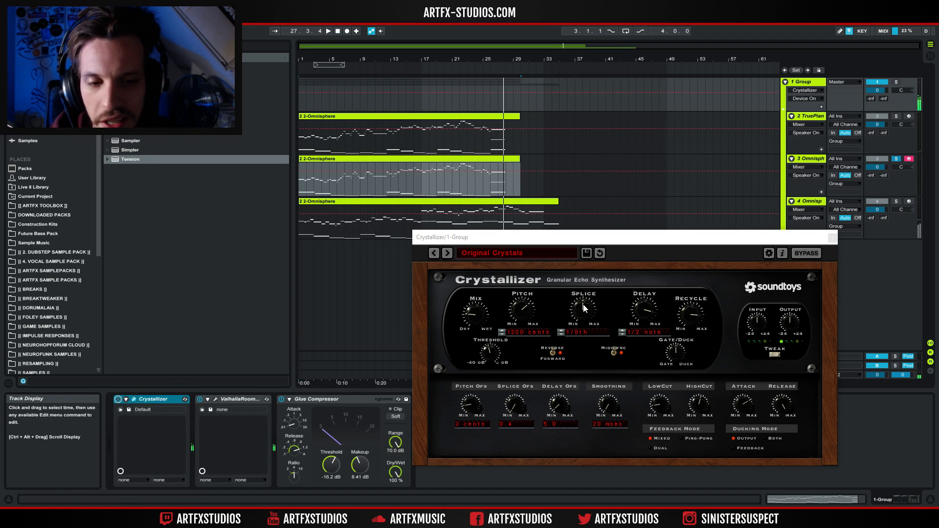
# Set the Crystallizer's Splice to 1/2 note and turn the Recycle knob down slightly while playing.
pyautogui.click(561, 332)
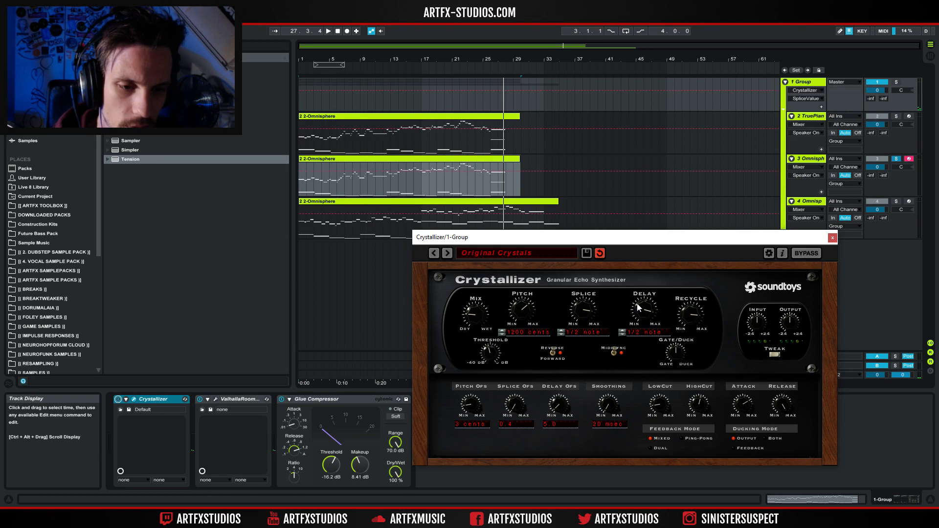
pyautogui.click(621, 334)
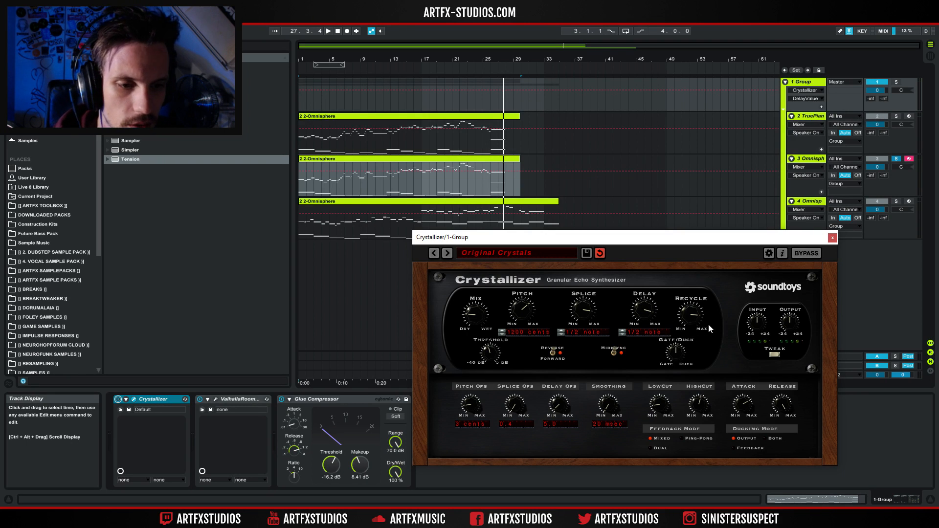
pyautogui.moveTo(691, 330); pyautogui.dragTo(680, 329)
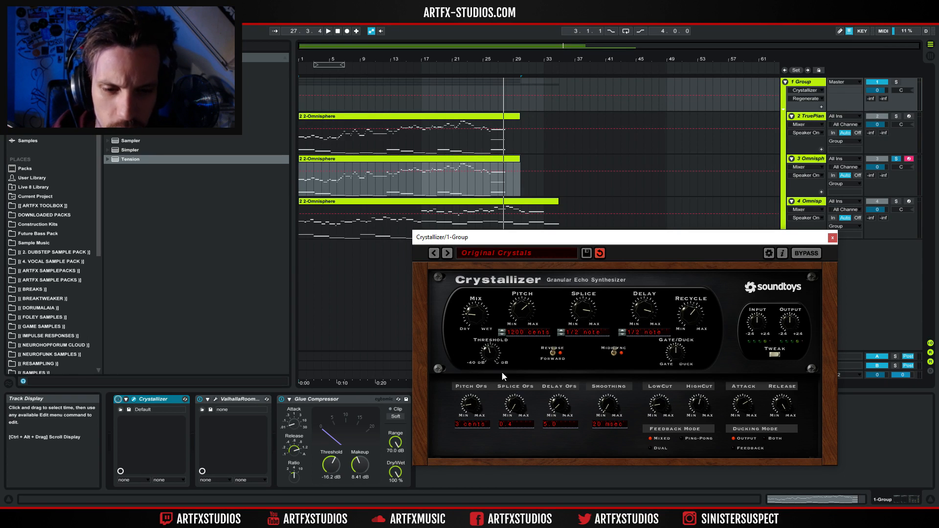
pyautogui.press('space')
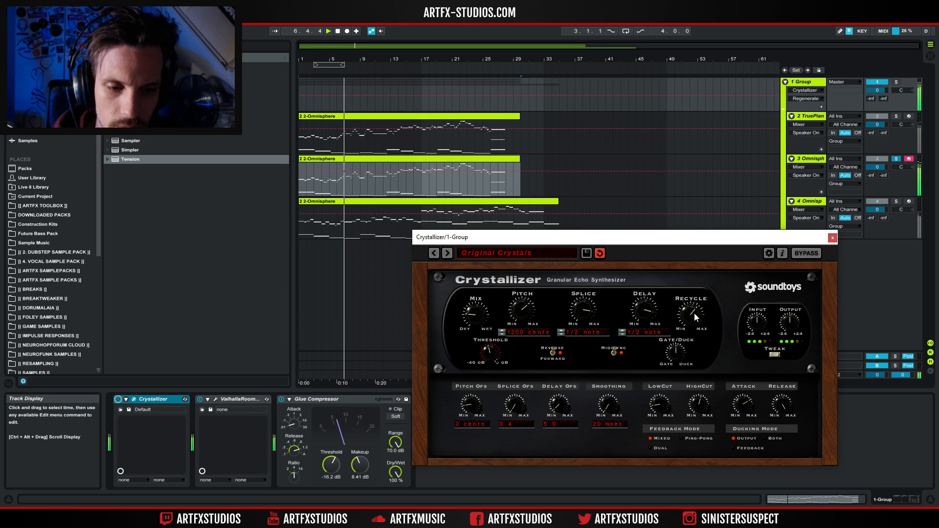
pyautogui.moveTo(692, 329); pyautogui.dragTo(690, 341)
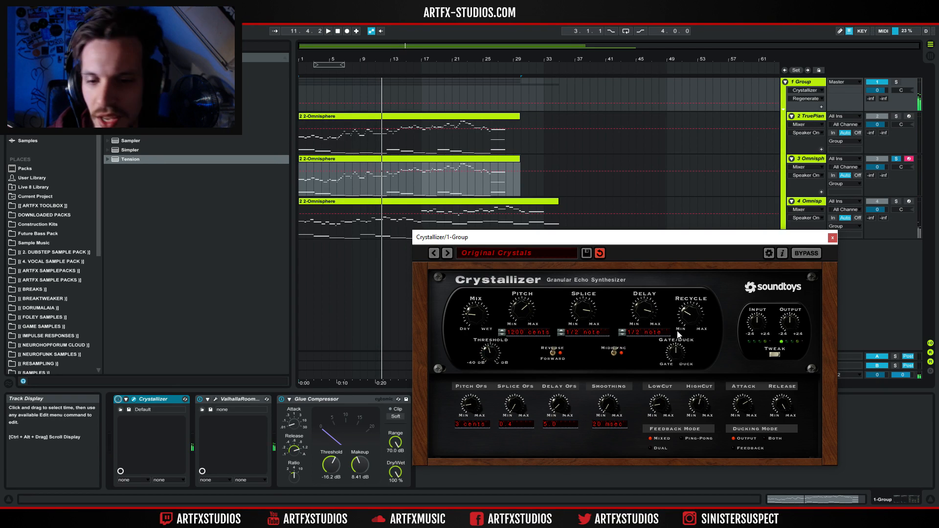
# Solo the fourth Omnisphere track and select its clip.
pyautogui.click(803, 202)
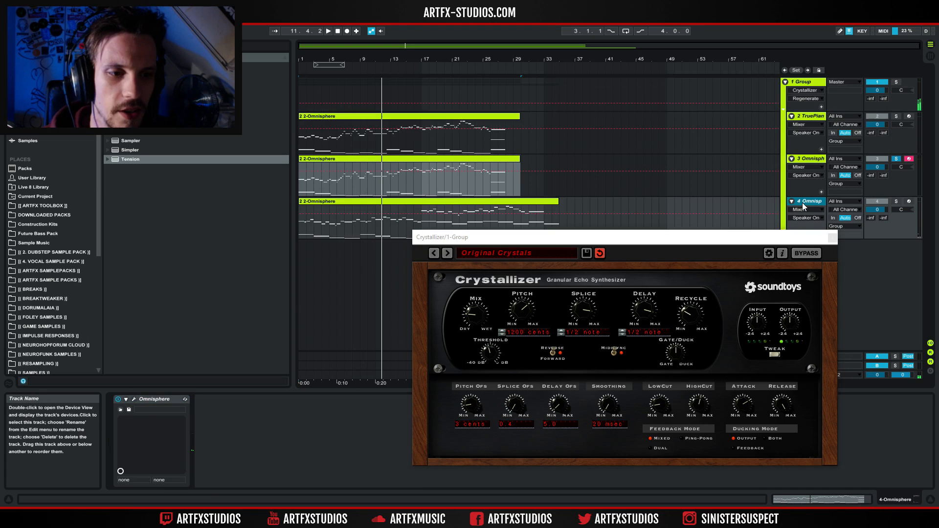
pyautogui.click(896, 202)
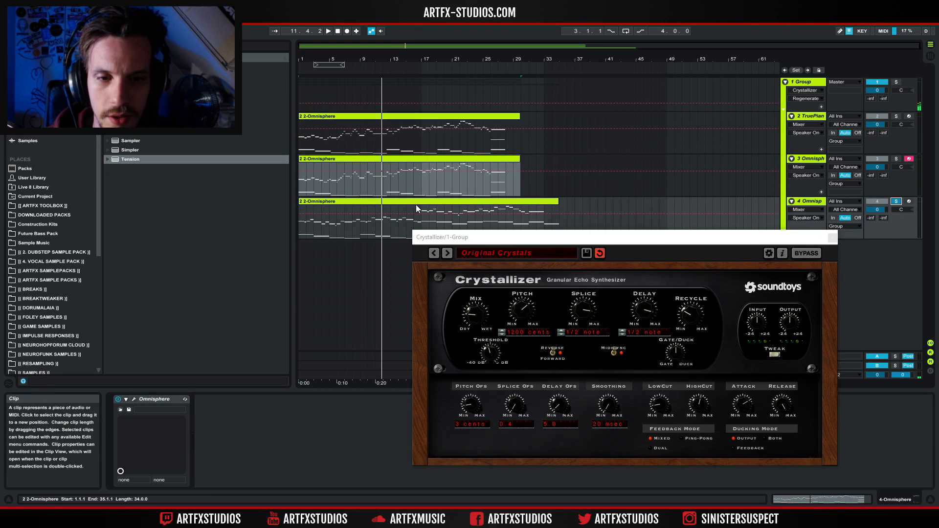
pyautogui.click(421, 203)
# Toggle the Crystallizer device on the Group track and start playback.
pyautogui.click(801, 83)
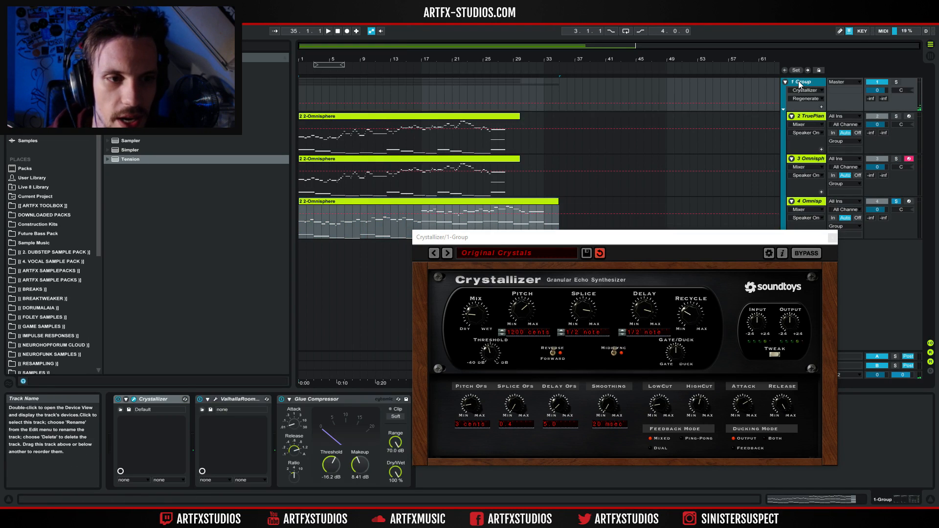
pyautogui.click(118, 399)
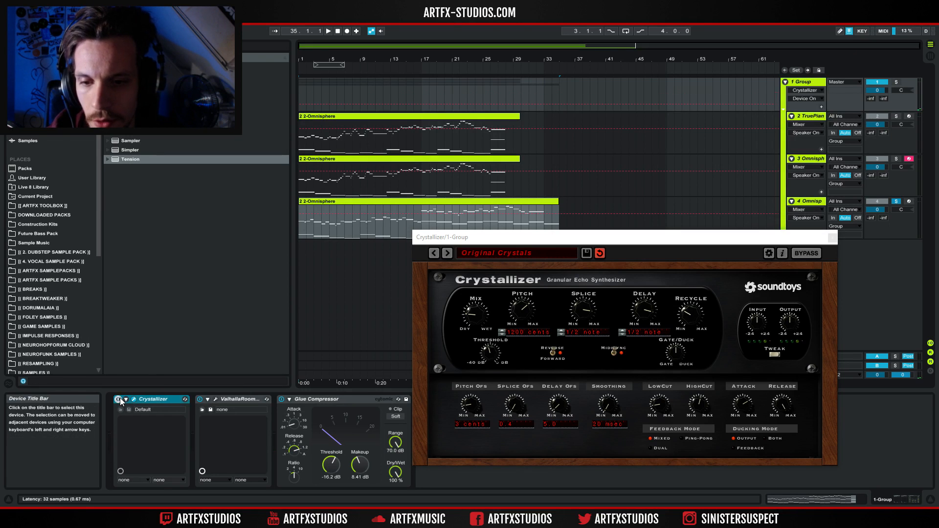
pyautogui.press('space')
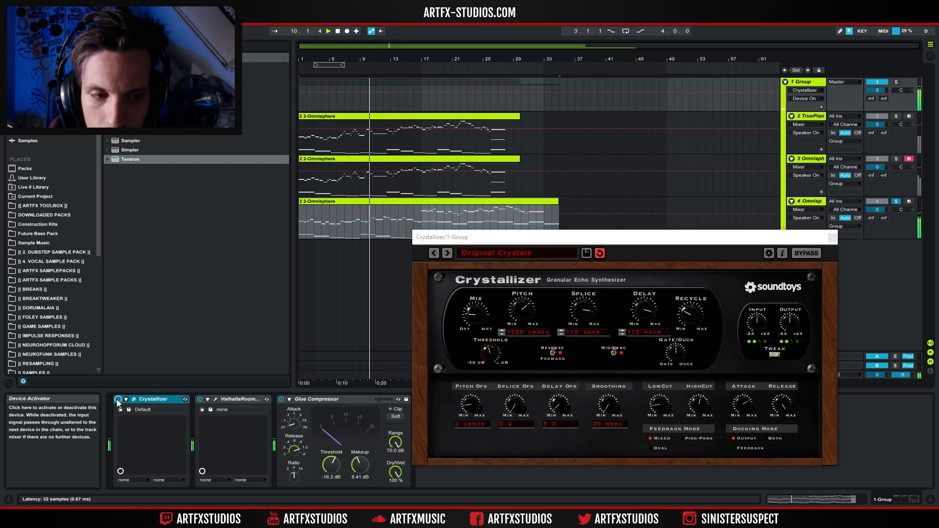
# Load the Smooth Crystals preset from the 01 Crystals folder, lower its Mix, and toggle the device to compare.
pyautogui.click(523, 251)
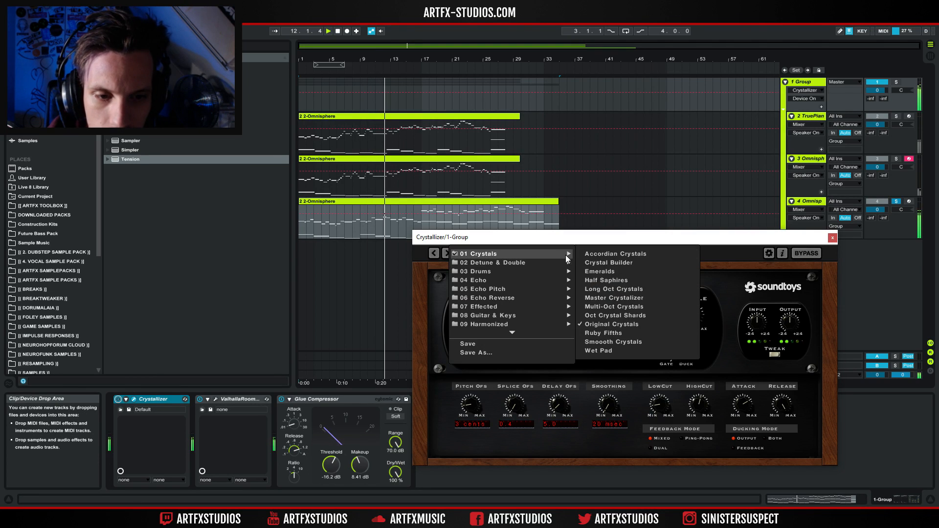
pyautogui.click(607, 342)
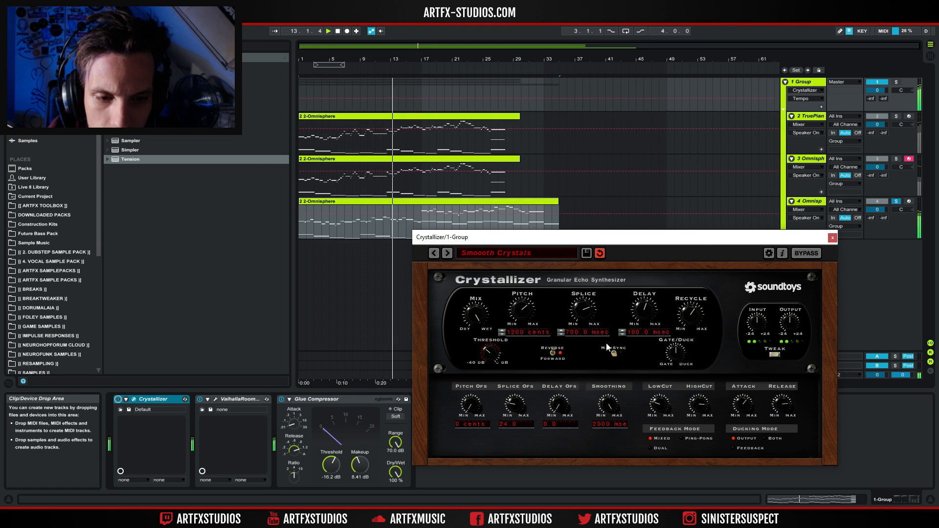
pyautogui.moveTo(489, 310); pyautogui.dragTo(466, 376)
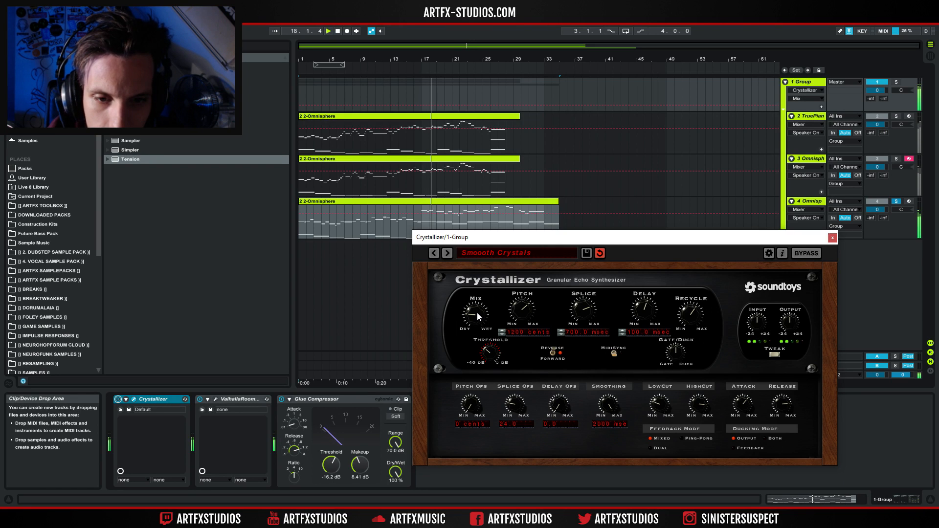
pyautogui.click(118, 403)
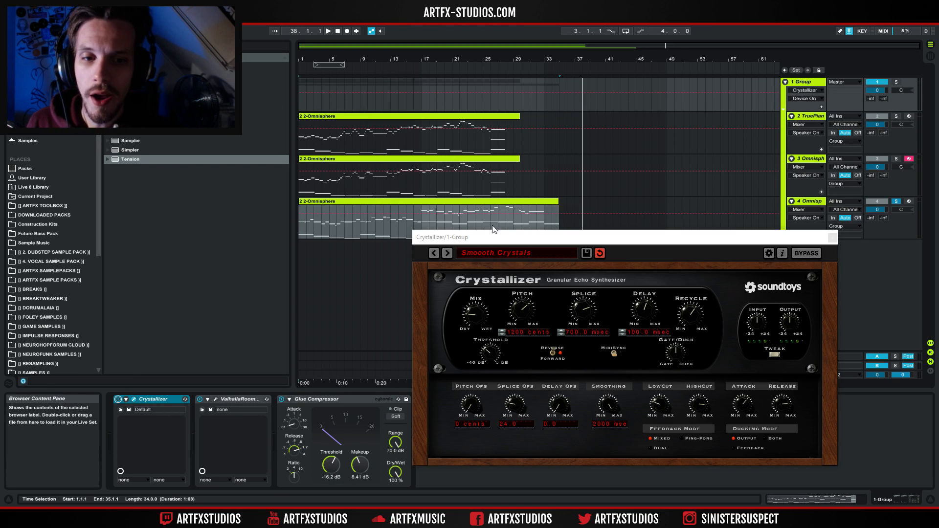
# Browse the 03 Drums and 07 Effected preset folders, closing the menu without loading a preset.
pyautogui.click(490, 253)
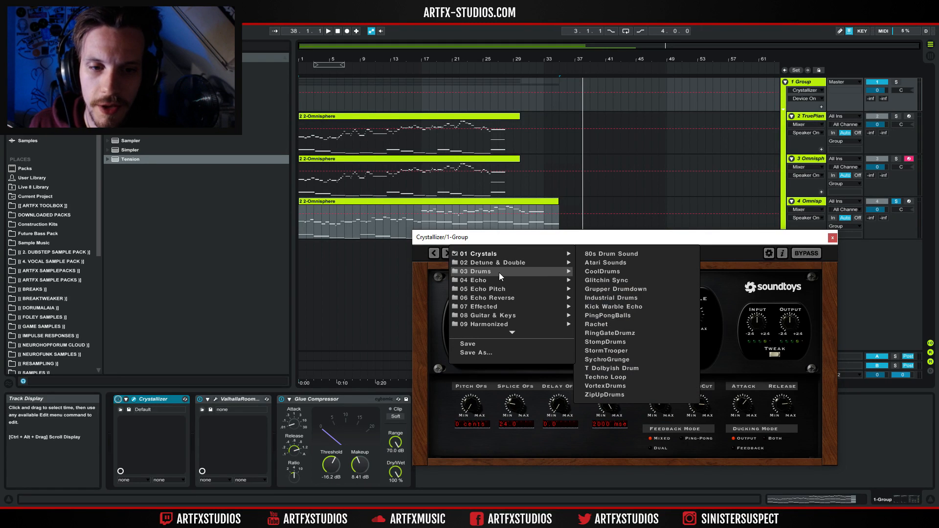
pyautogui.moveTo(500, 289)
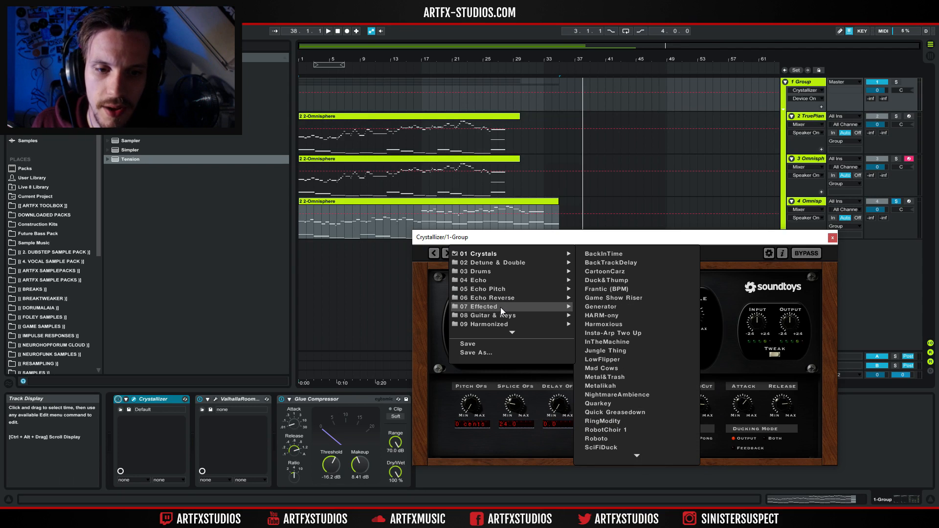
pyautogui.moveTo(501, 317)
pyautogui.moveTo(535, 257)
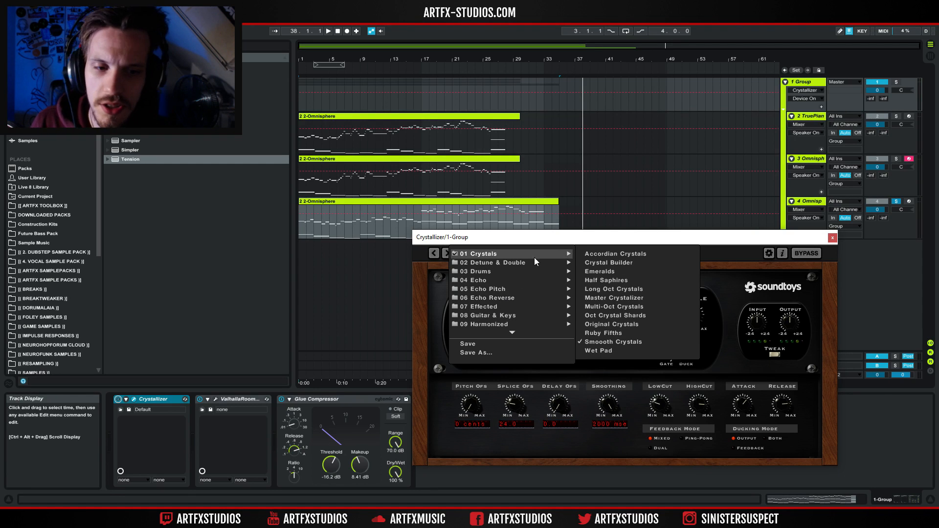
pyautogui.click(724, 254)
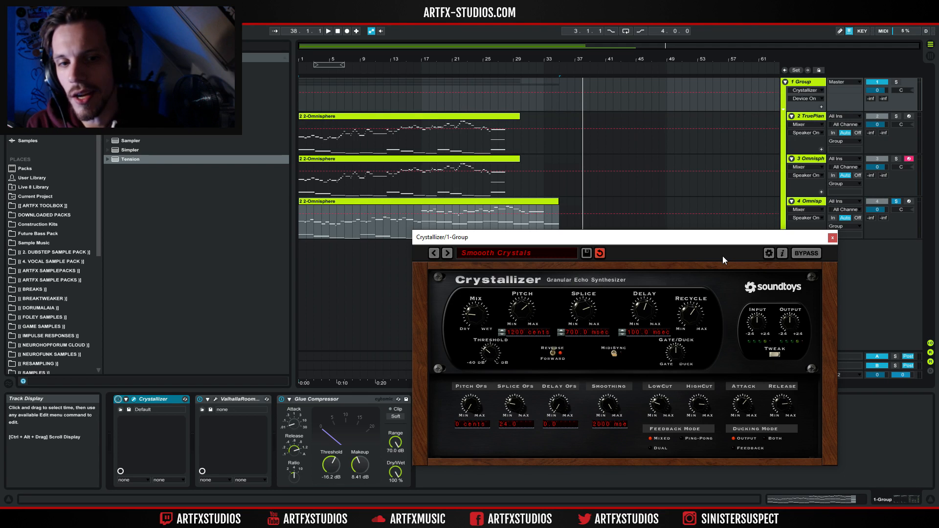